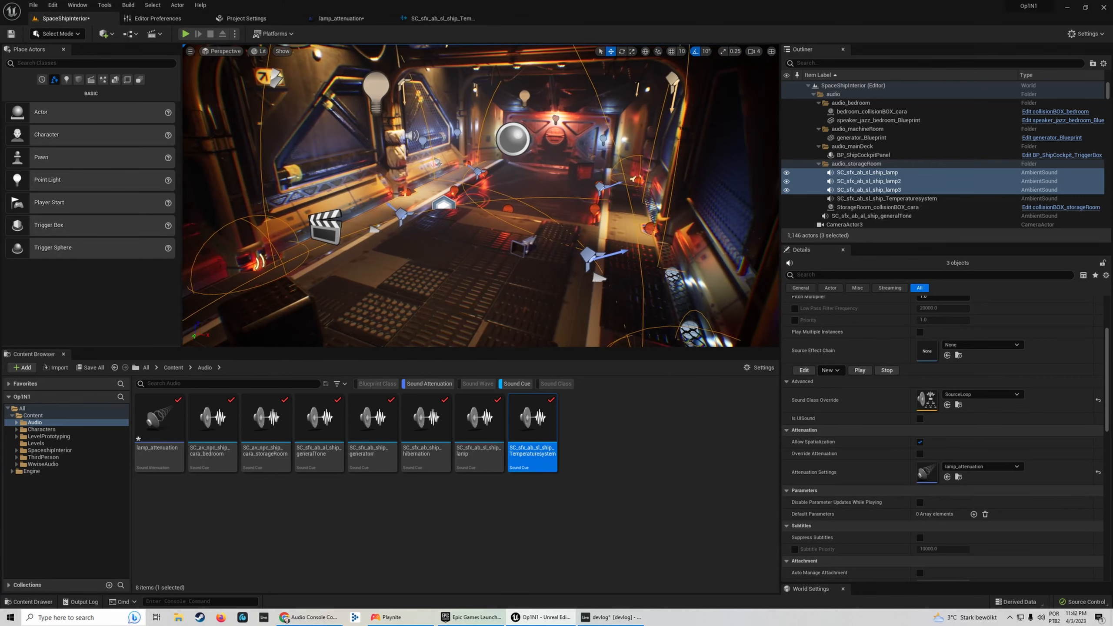
Look over the storage room's lamps and select the lamp_attenuation asset and the SC_sfx_ab_sl_ship_lamp sound.
key(a)
key(d)
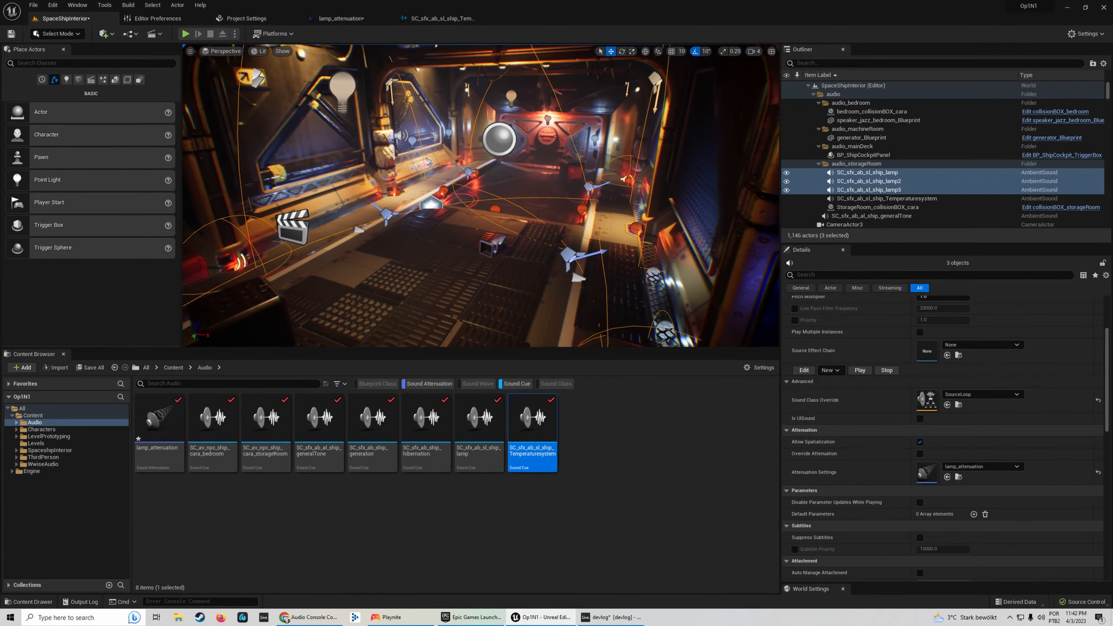
key(a)
right_drag(481, 196, 499, 165)
key(s)
key(a)
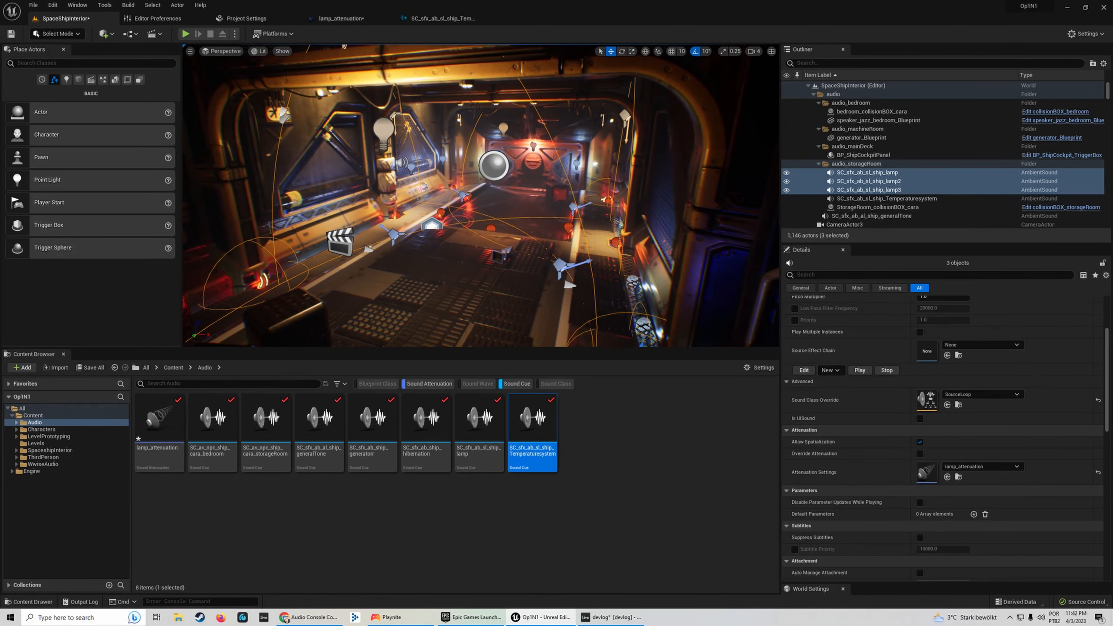
click(163, 444)
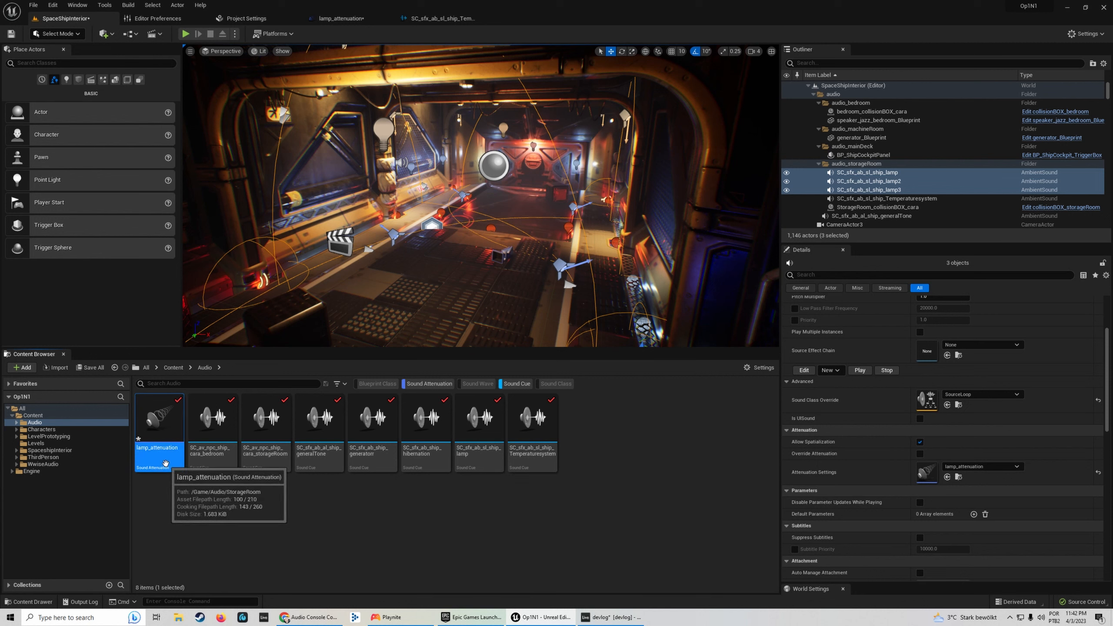
click(878, 177)
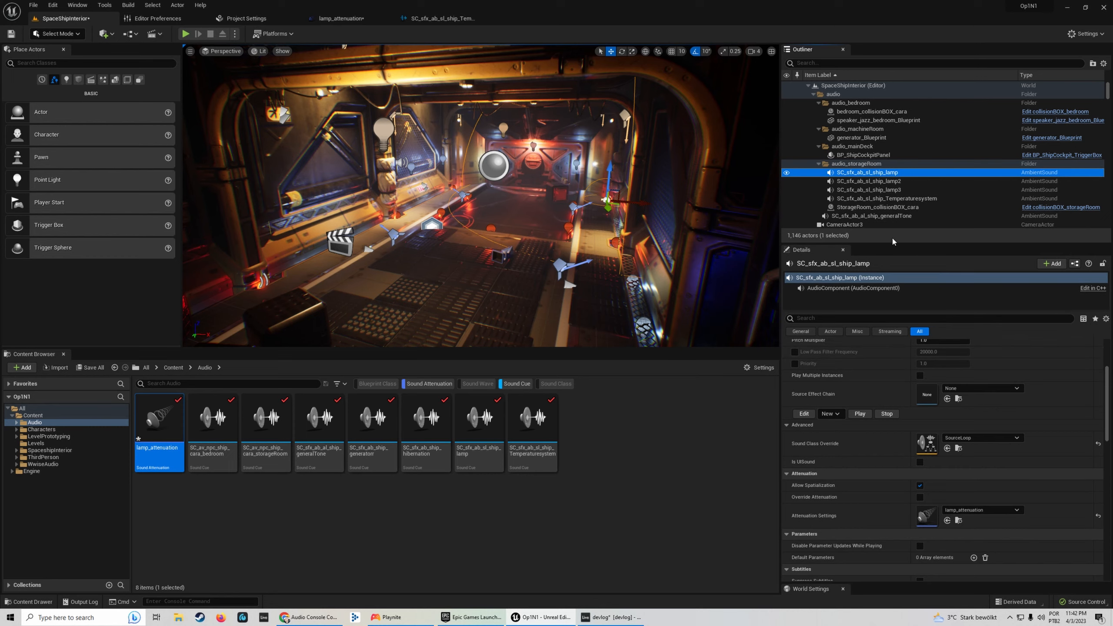
key(w)
right_drag(575, 254, 553, 231)
key(s)
key(s)
key(w)
key(s)
key(w)
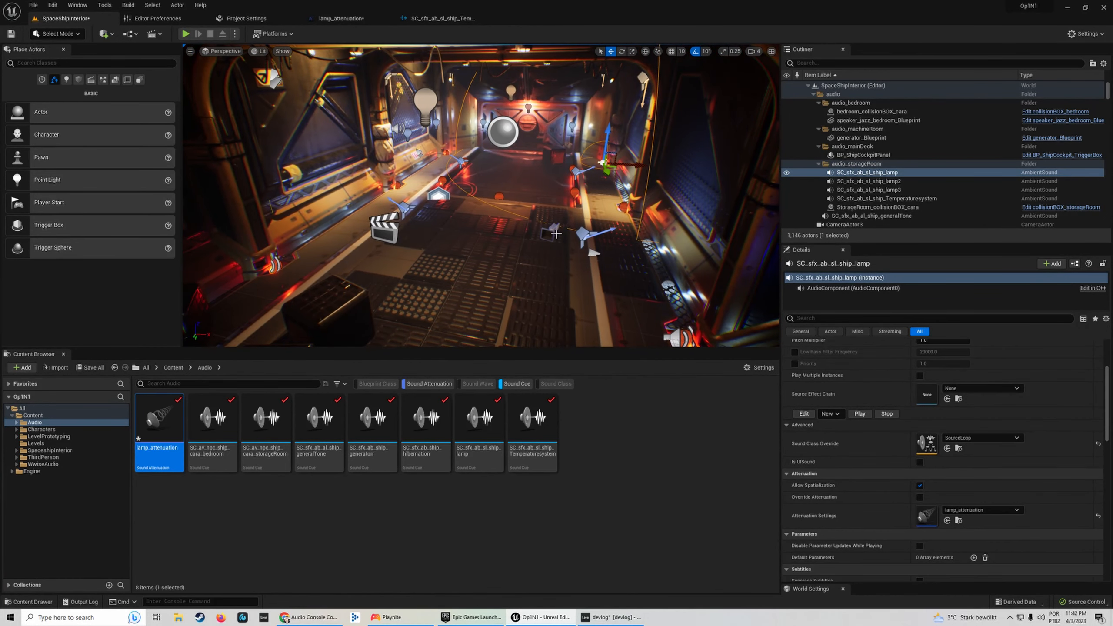
Check each of the three ship lamp sounds individually to see its location and attenuation sphere in the storage room.
click(850, 181)
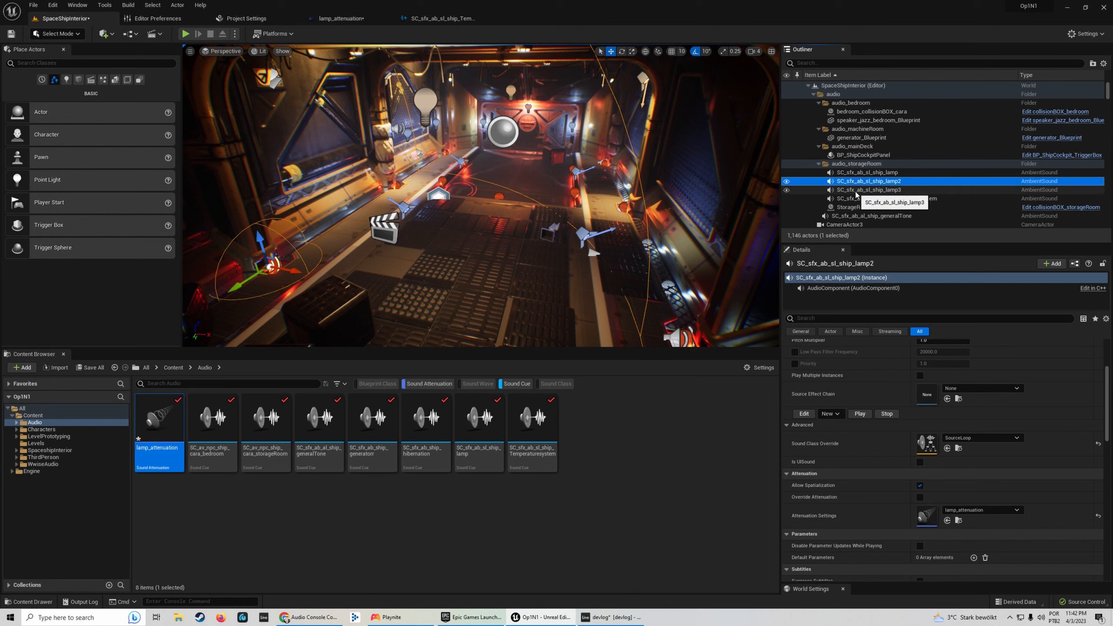
click(854, 191)
click(857, 184)
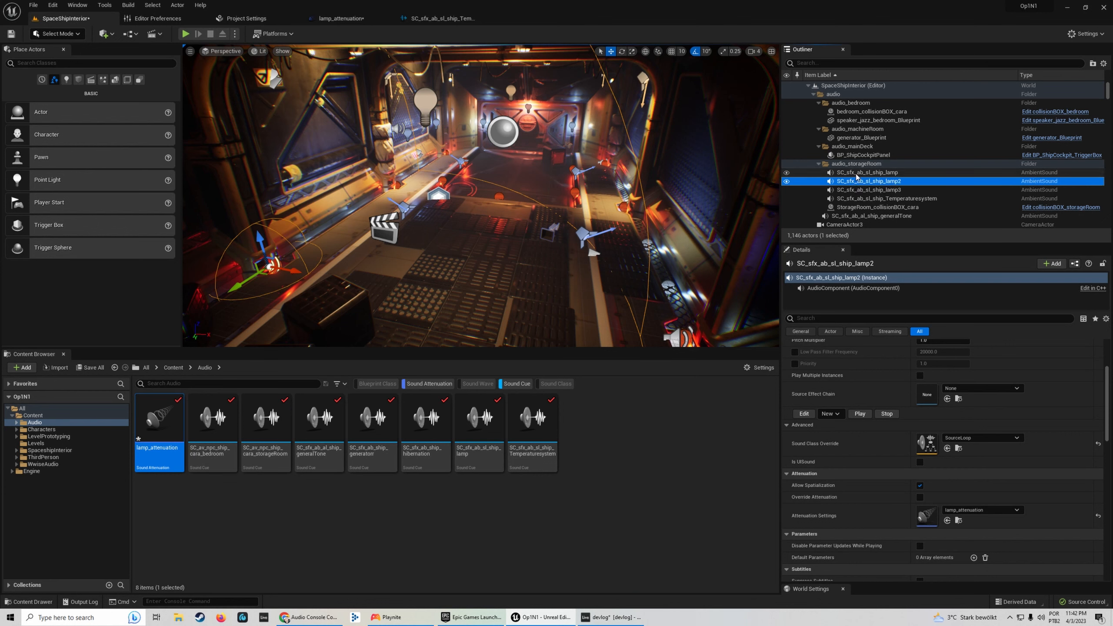
click(856, 174)
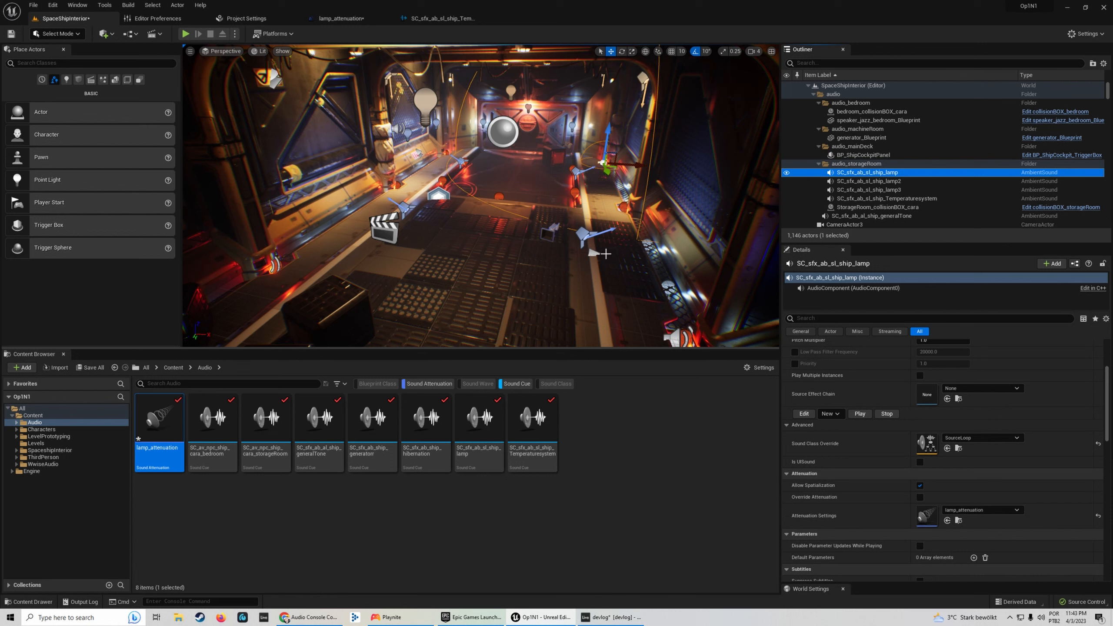
click(846, 182)
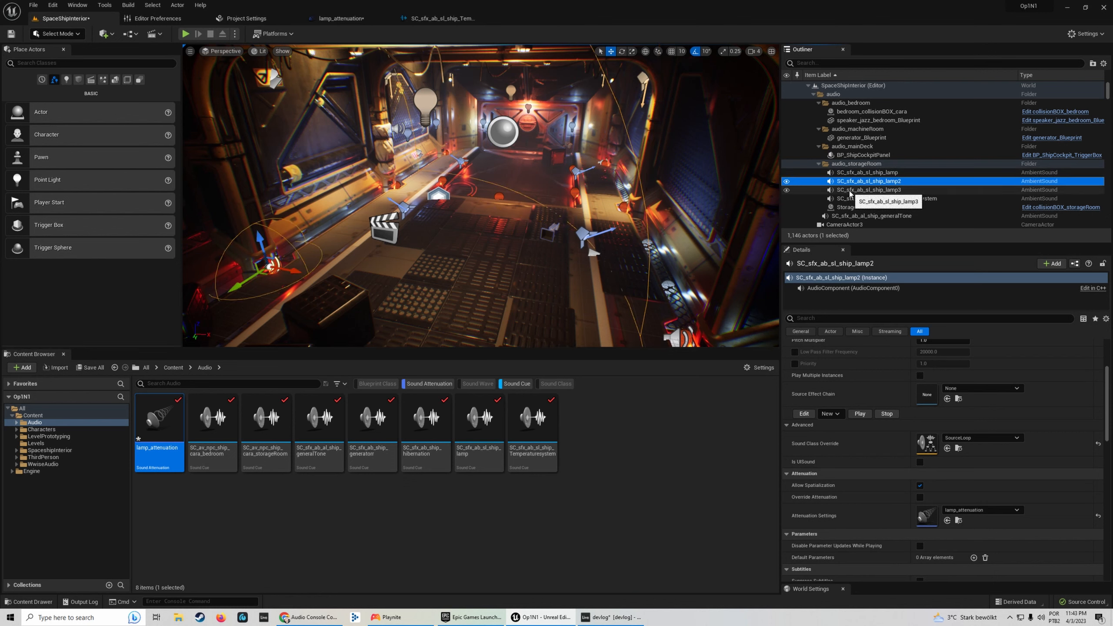
click(850, 191)
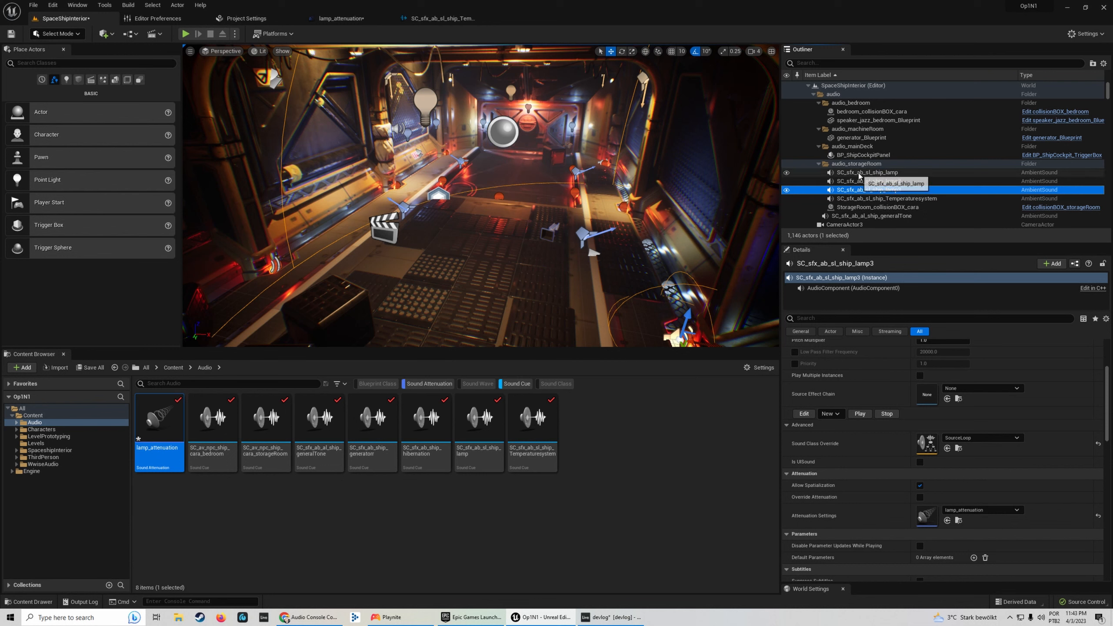
Compare the three lamp sounds selected as a group with each one selected alone to review their shared attenuation settings.
shift+click(859, 173)
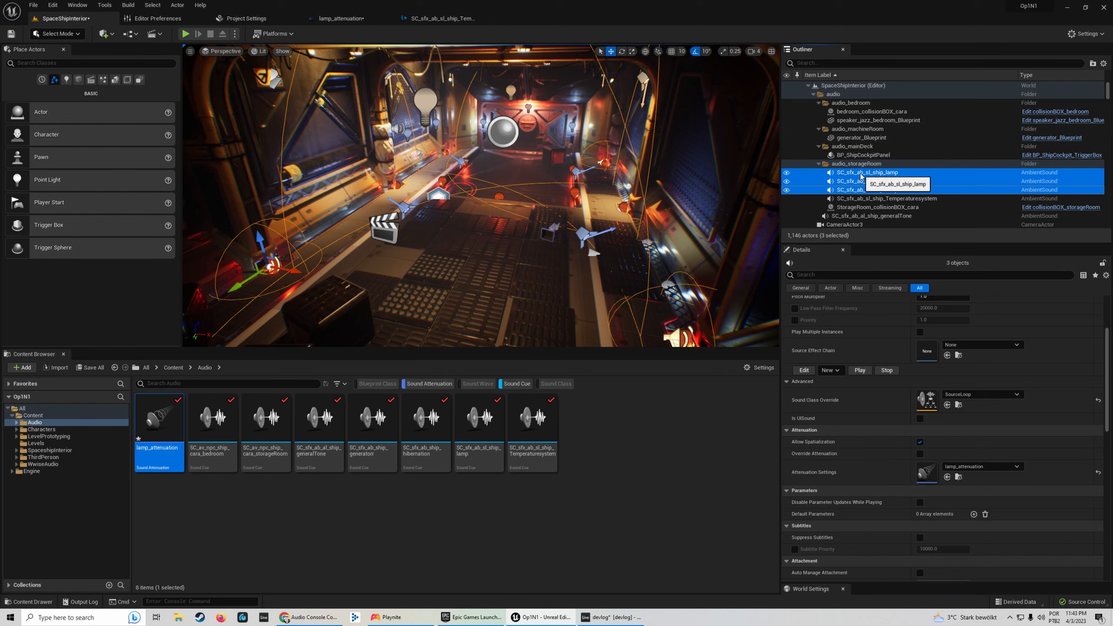
click(860, 175)
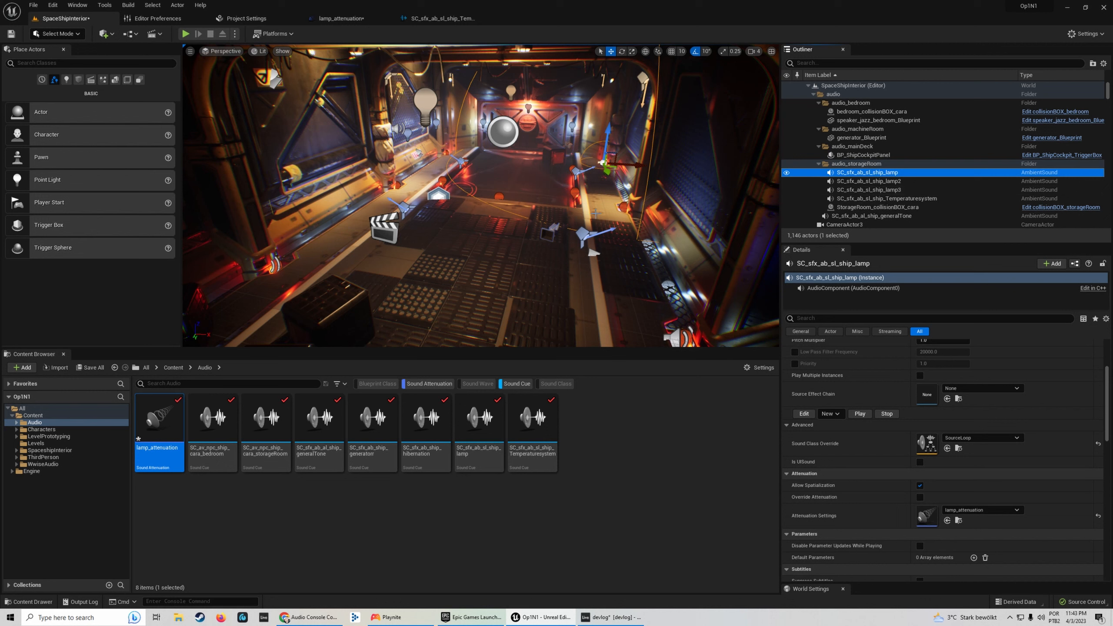
shift+click(851, 191)
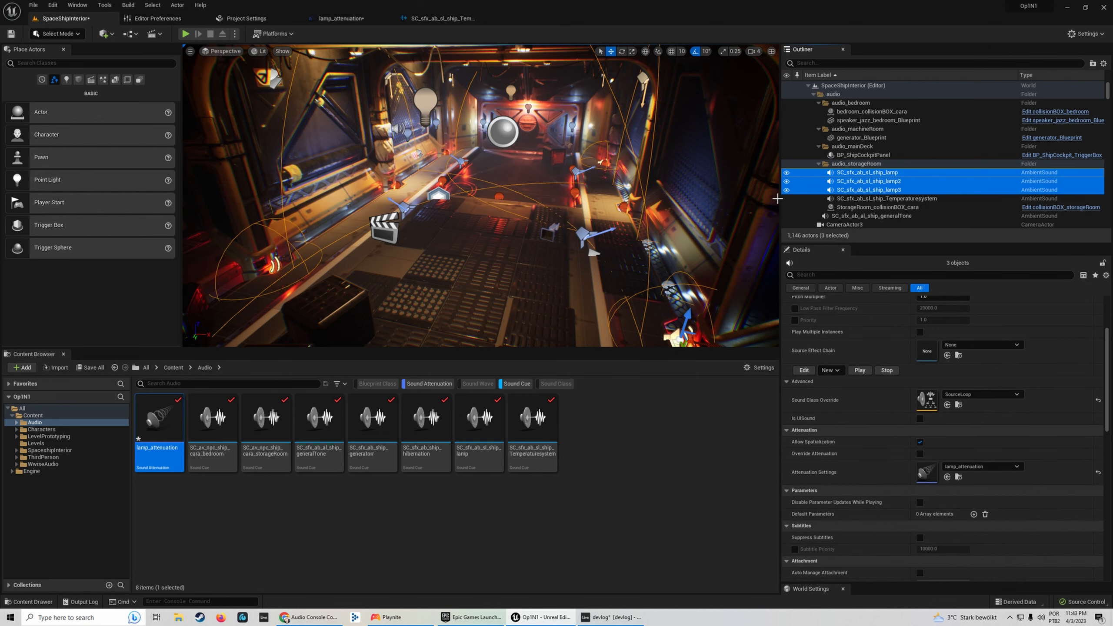
click(865, 175)
shift+click(861, 193)
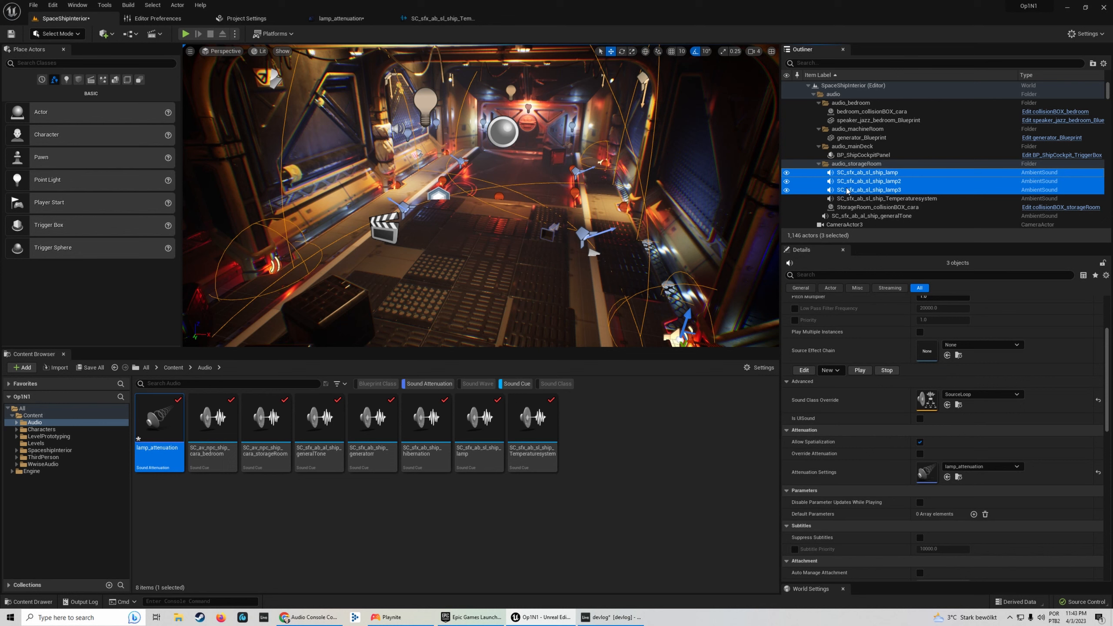
click(857, 173)
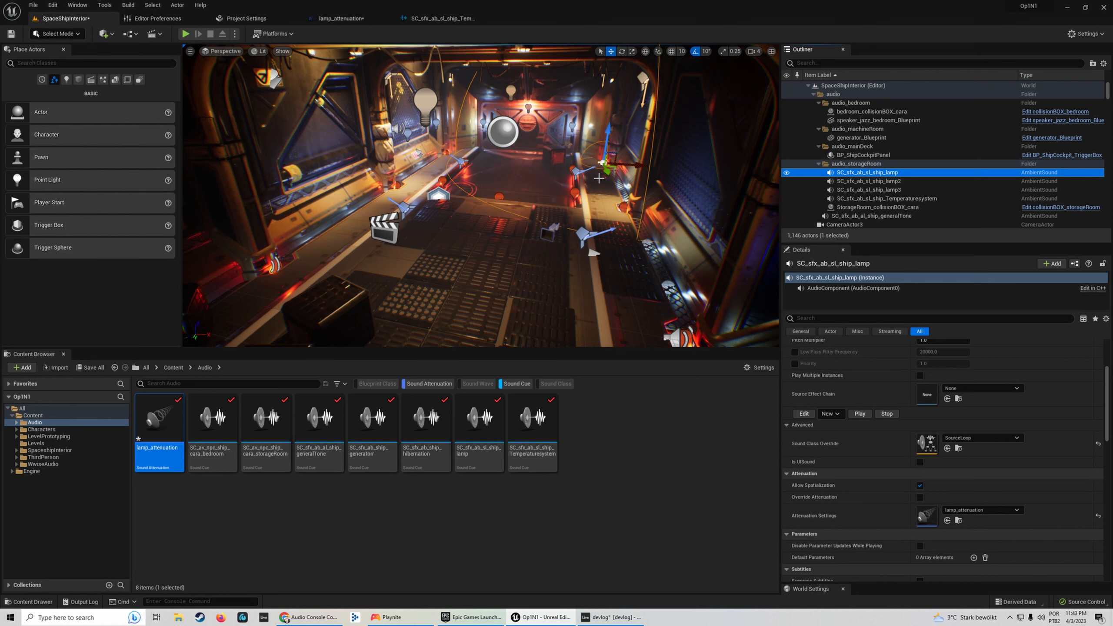
click(891, 181)
click(890, 191)
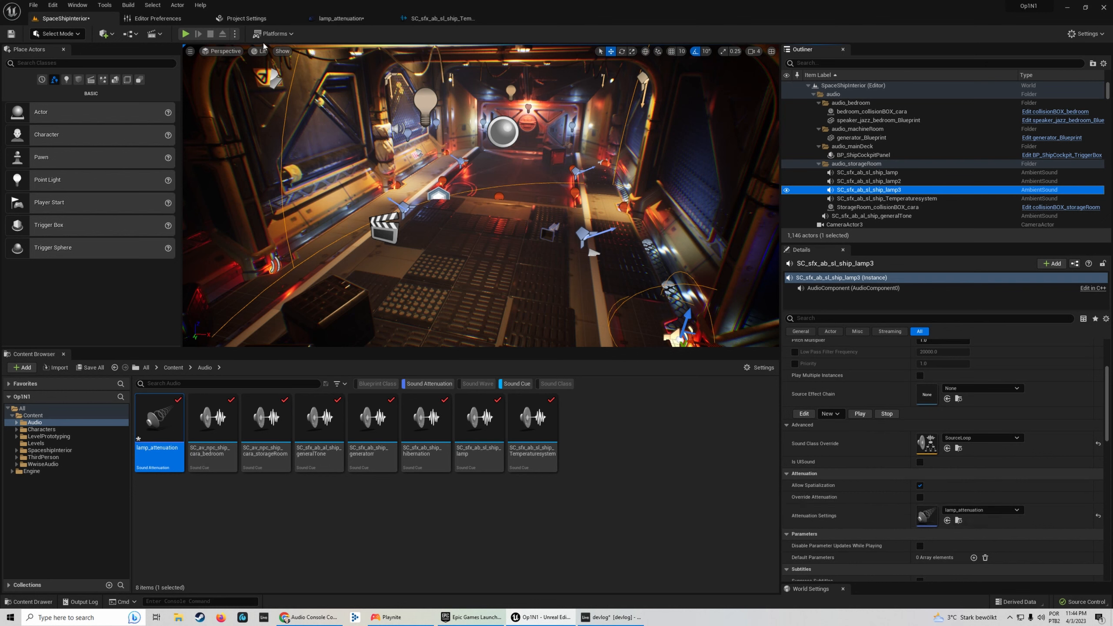
Detach the lamp_attenuation editor into a floating window and place it over the SpaceShipInterior level editor.
click(441, 17)
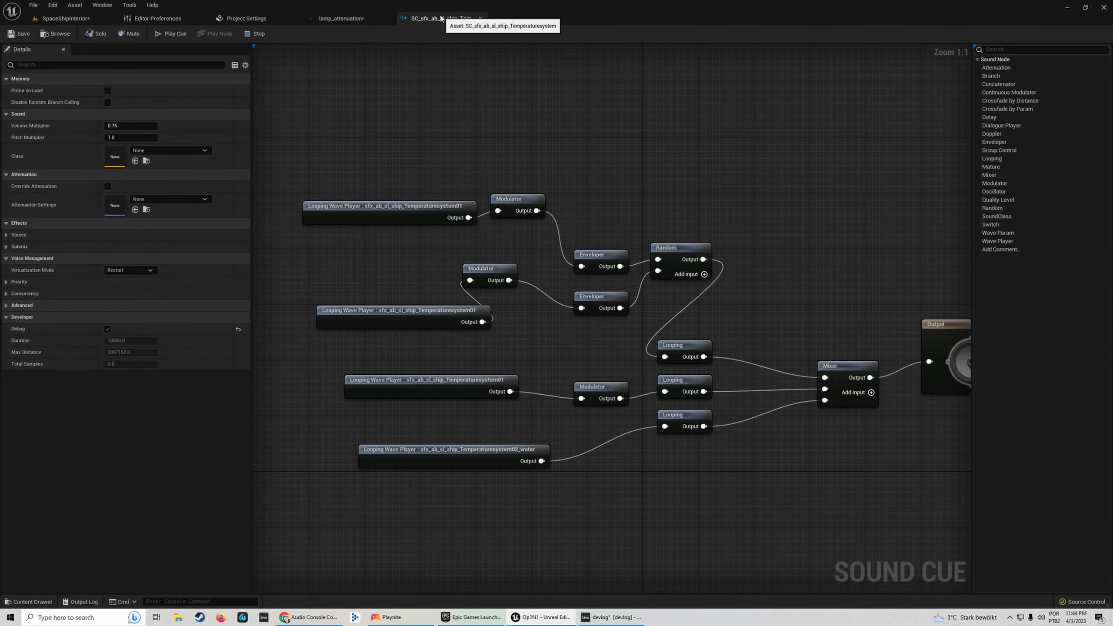
click(347, 19)
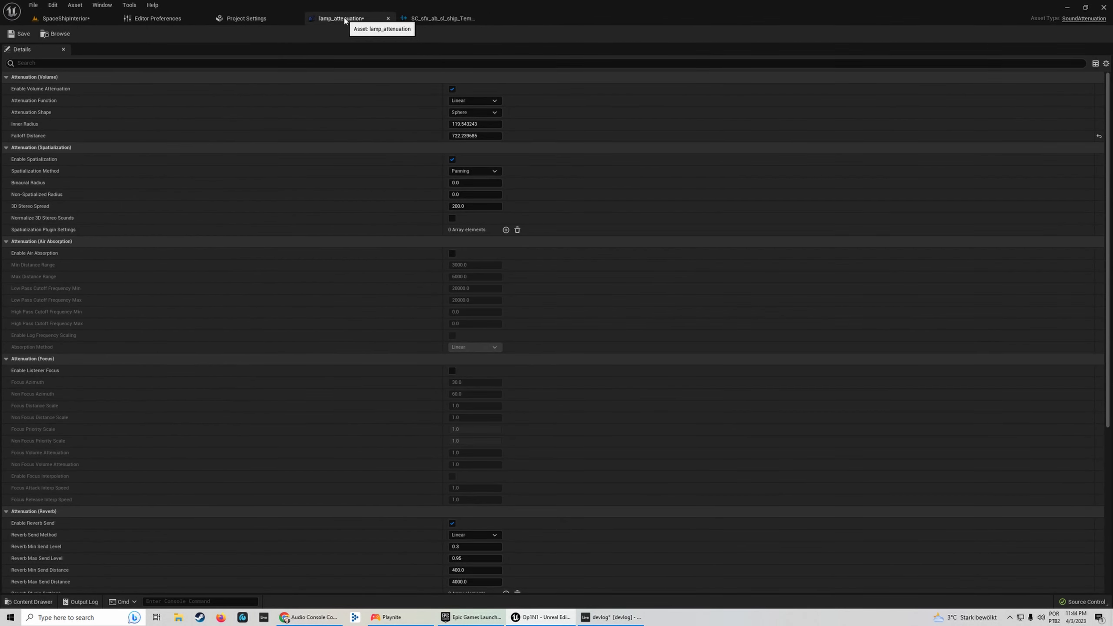
drag(343, 28, 377, 216)
click(65, 18)
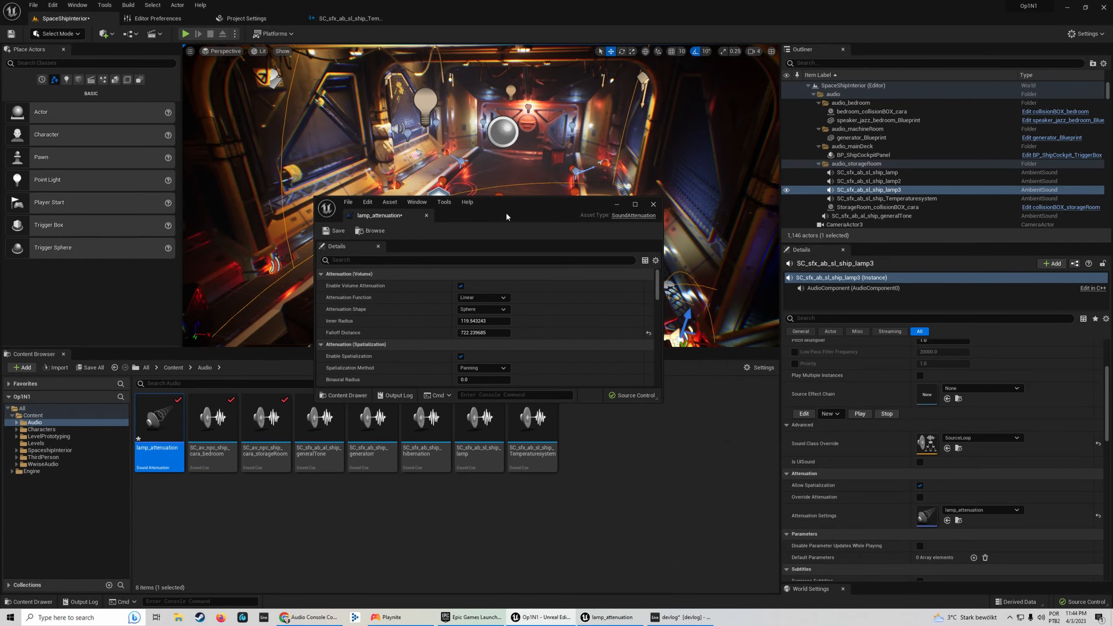
drag(507, 211, 602, 329)
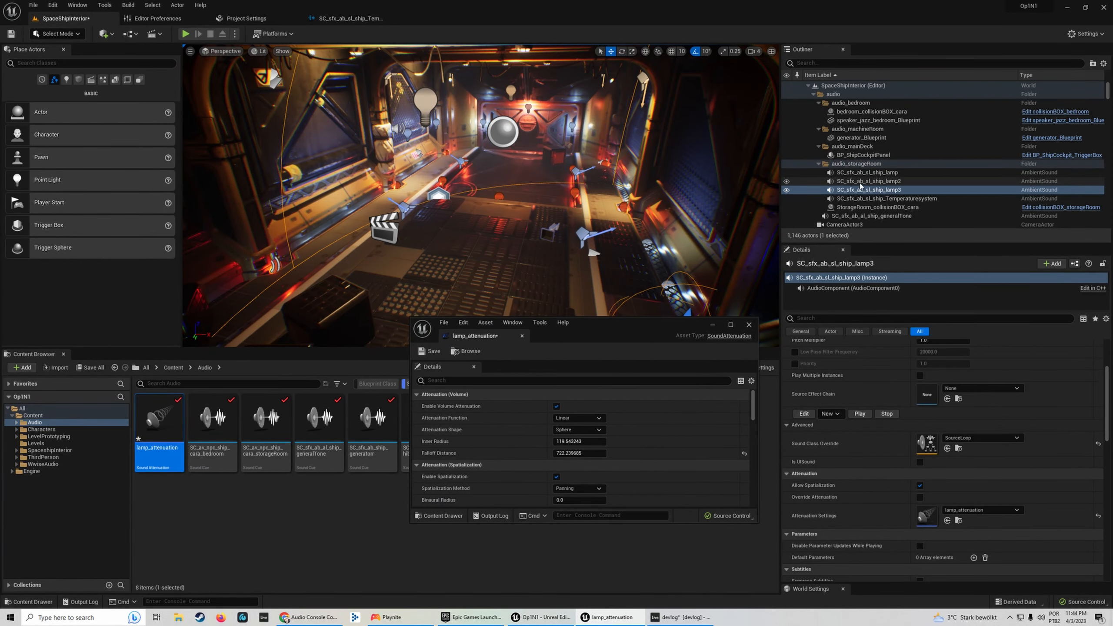
Select all three lamp sounds and adjust lamp_attenuation's inner radius to about 138.5, keeping its window clear of the viewport.
shift+click(868, 172)
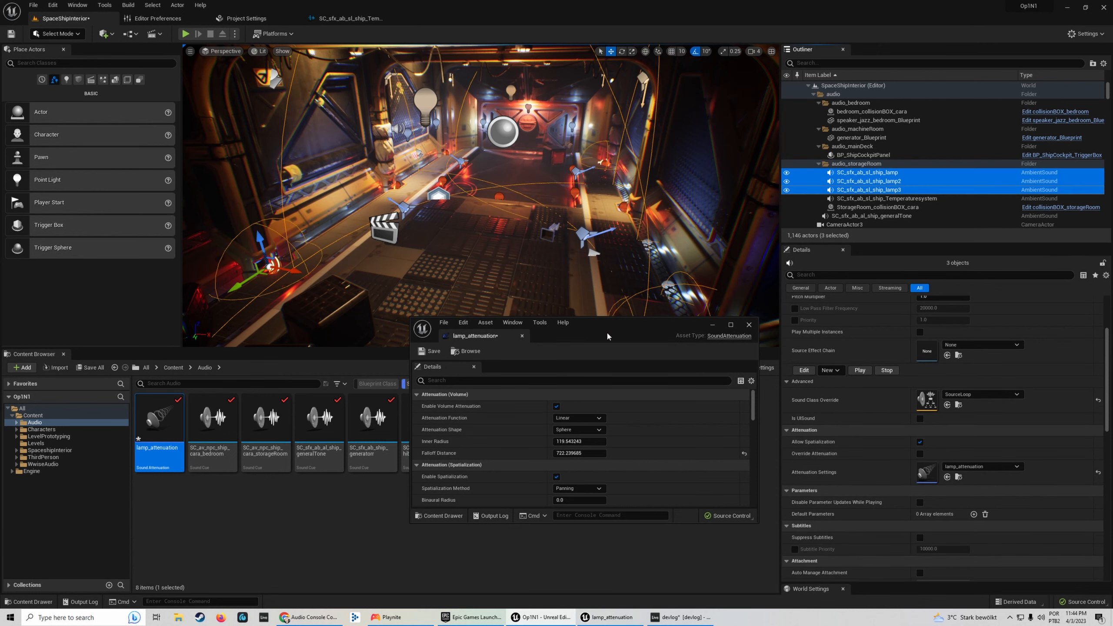
drag(607, 336, 580, 275)
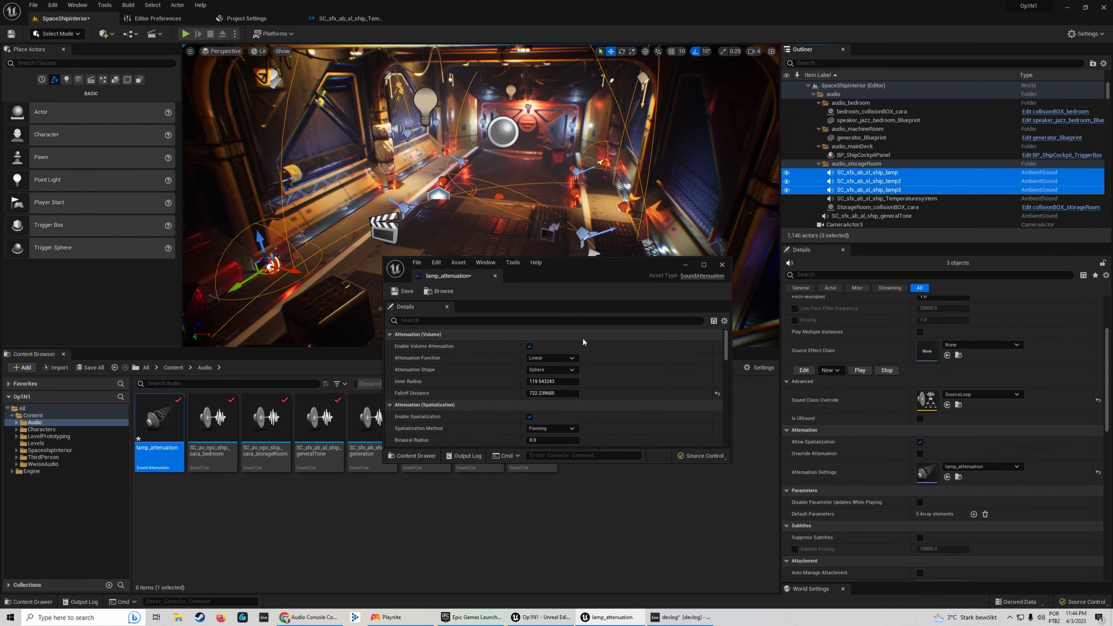
mouse_move(548, 379)
mouse_down()
mouse_move(577, 380)
mouse_move(565, 379)
mouse_up()
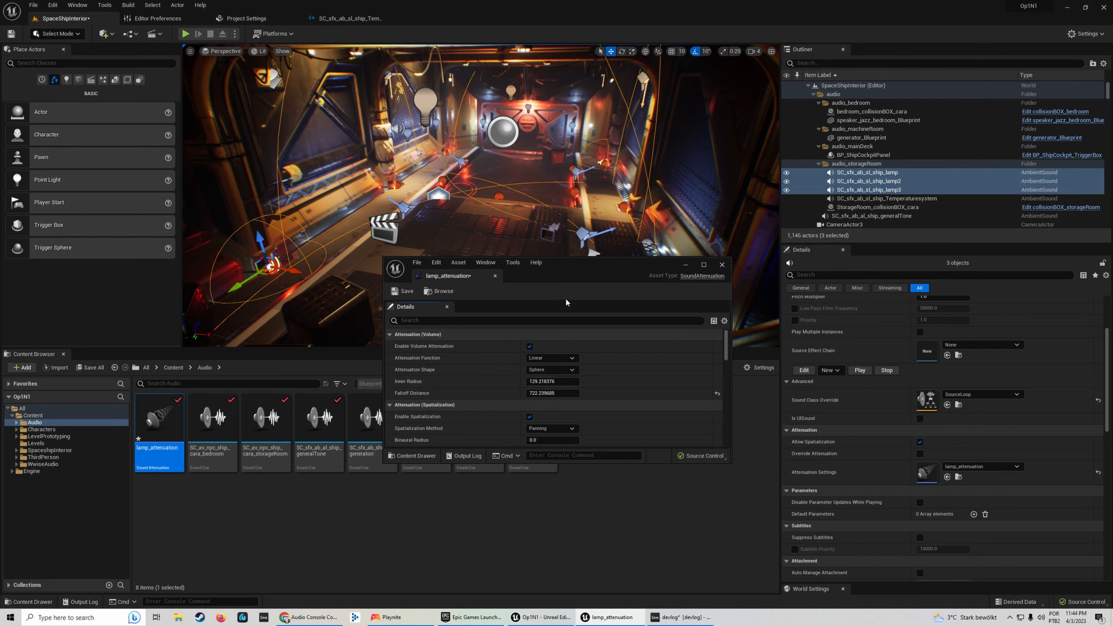
drag(572, 273, 474, 365)
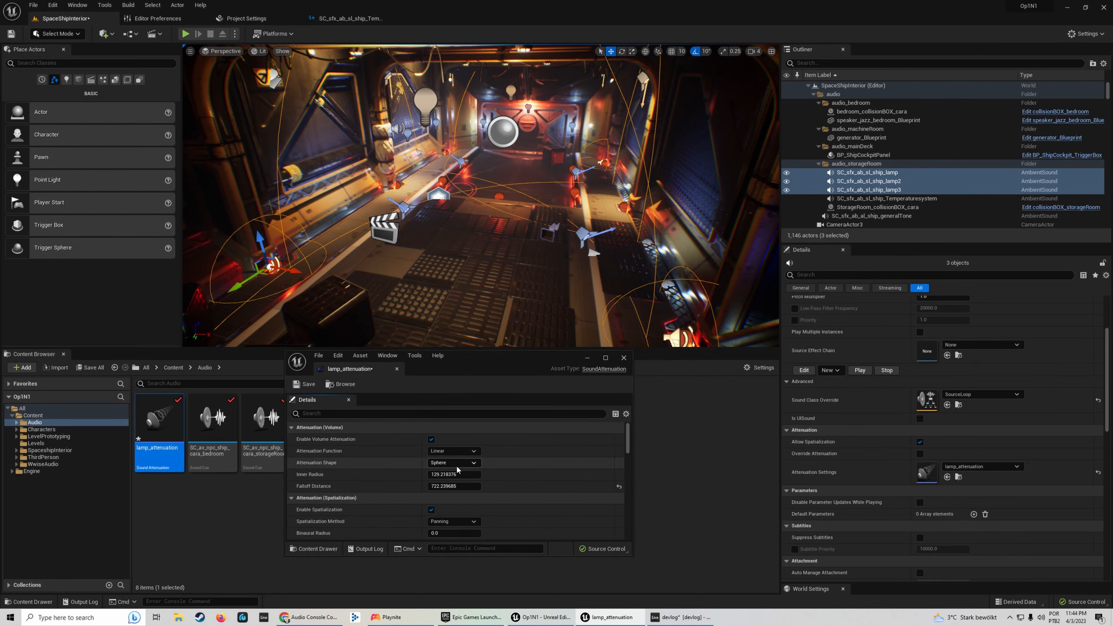
drag(445, 473, 458, 472)
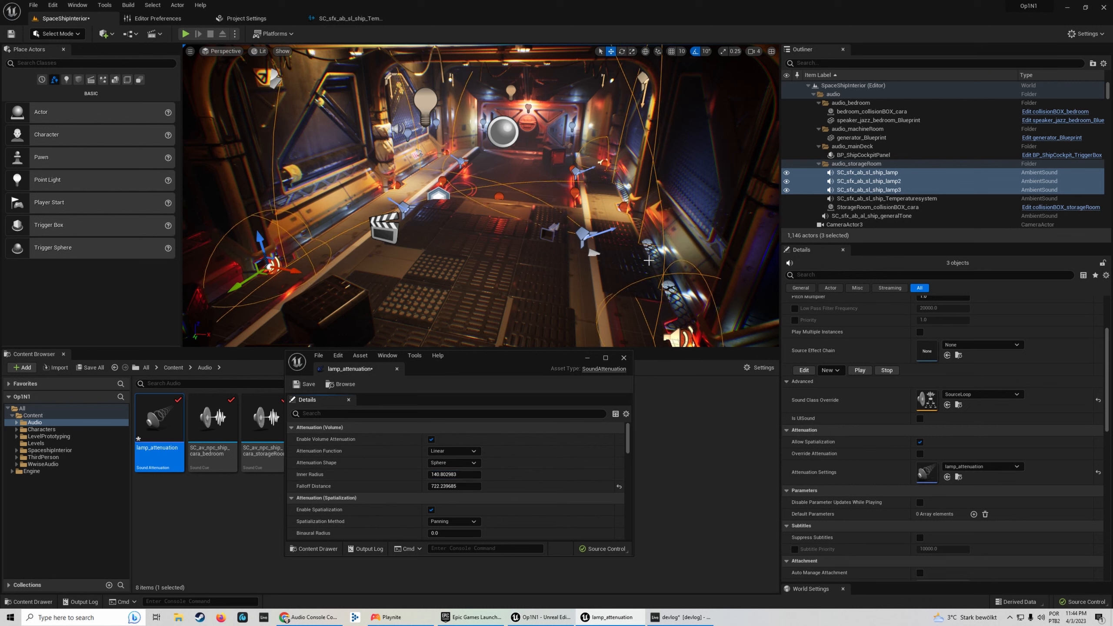
mouse_move(430, 475)
mouse_down()
mouse_move(444, 475)
mouse_move(433, 476)
mouse_up()
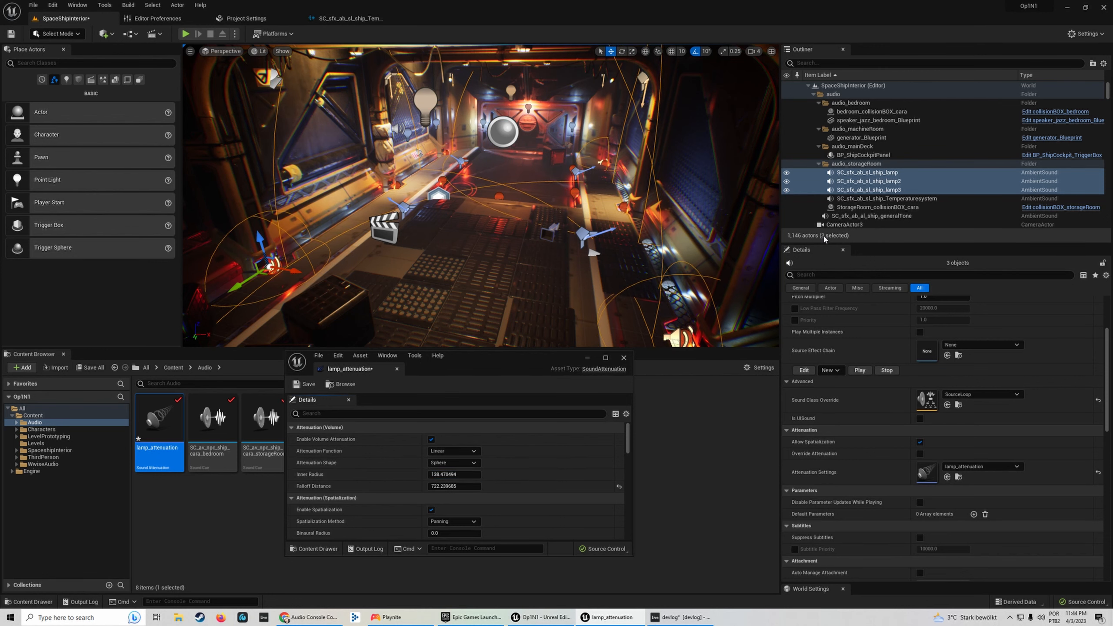
Try overriding the attenuation on SC_sfx_ab_sl_ship_lamp alone with a smaller inner radius, and turn the override back off.
click(870, 174)
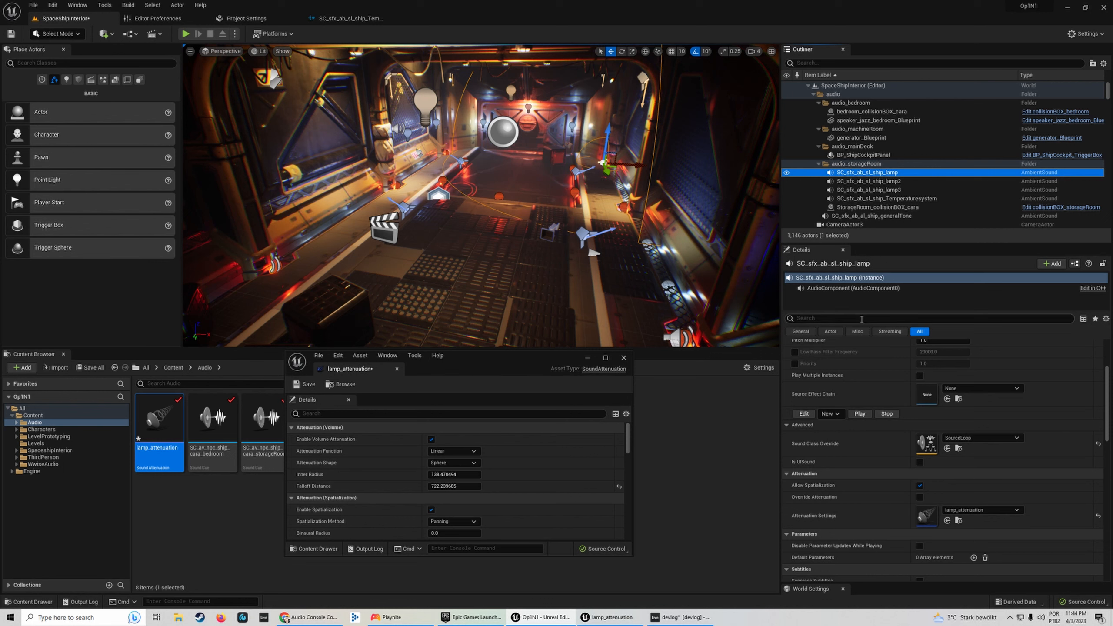
scroll(837, 417, down, 4)
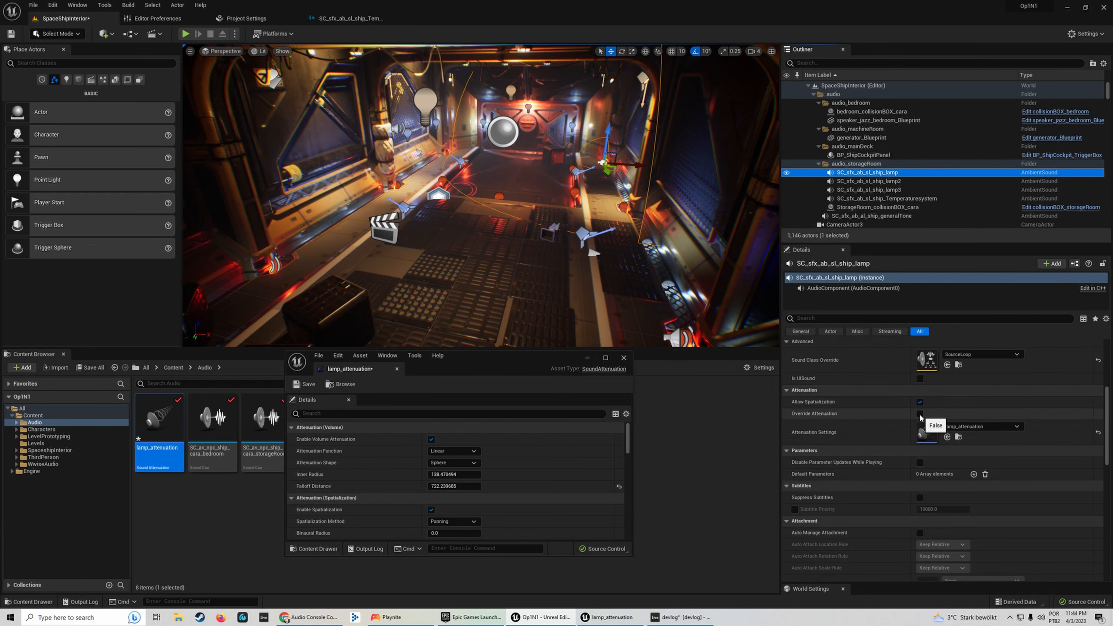
click(920, 415)
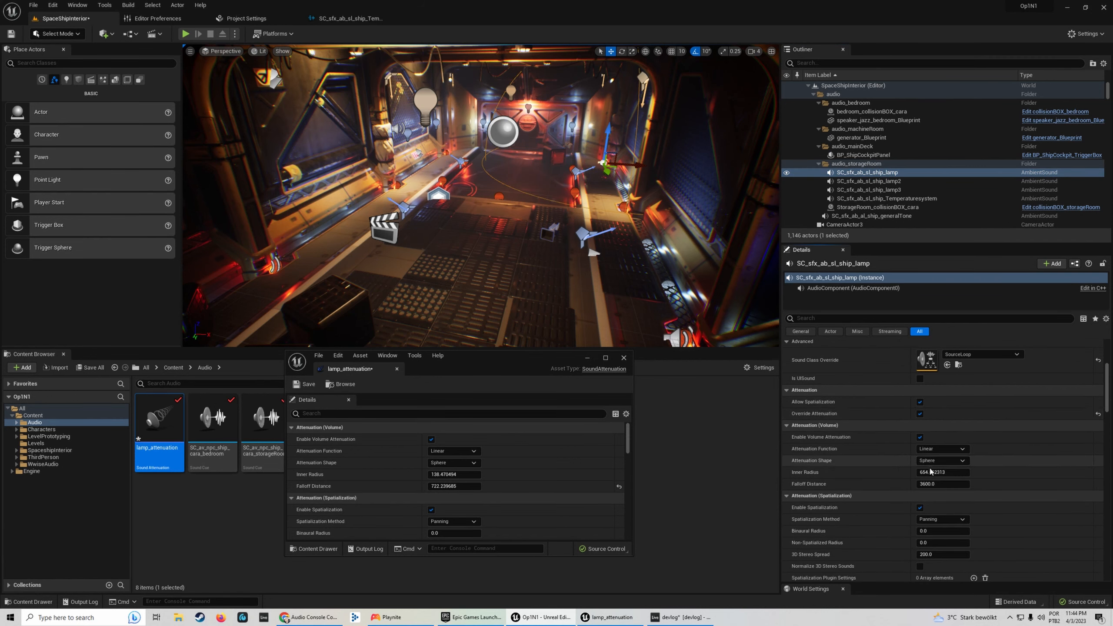
mouse_move(928, 472)
mouse_down()
mouse_move(908, 472)
mouse_move(933, 472)
mouse_move(918, 472)
mouse_up()
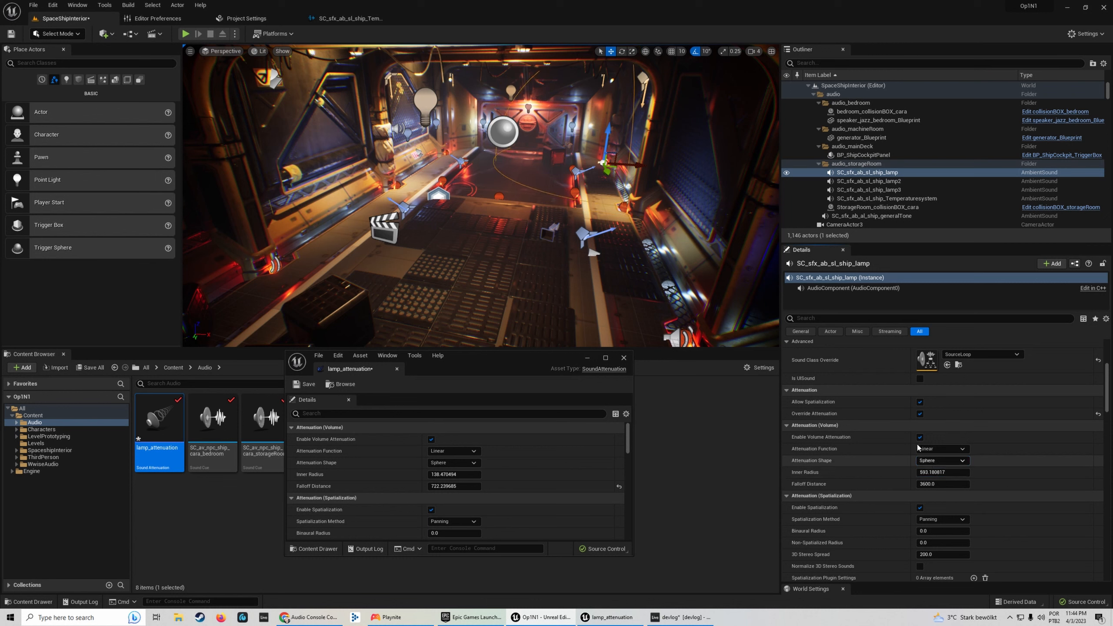
click(921, 415)
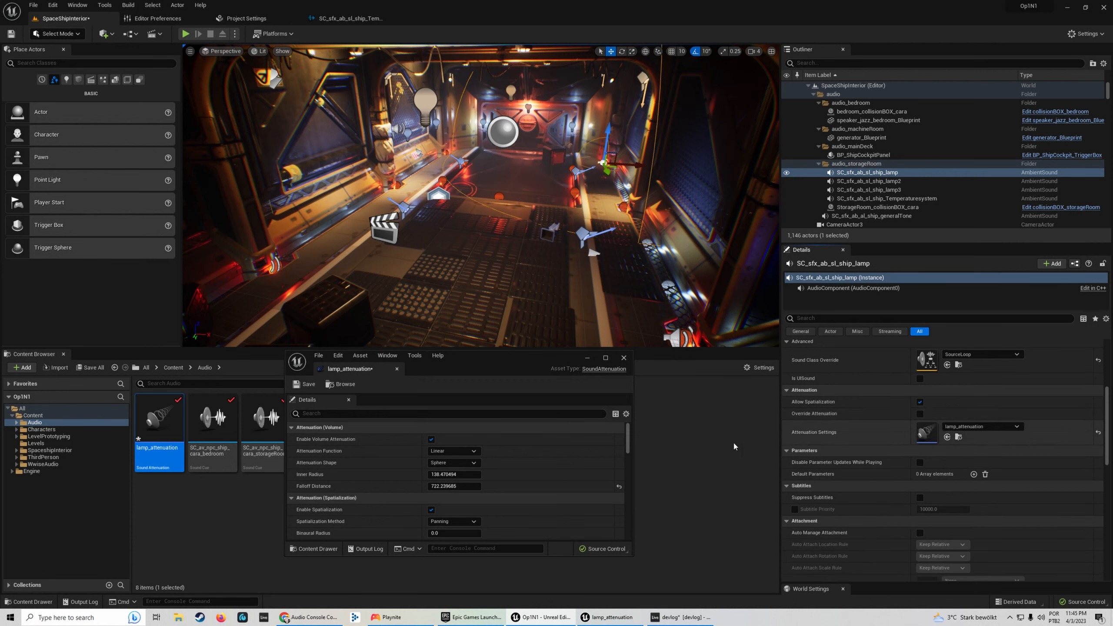
With all three lamp sounds selected, set lamp_attenuation's inner radius to about 147.8 and minimize its window.
shift+click(880, 192)
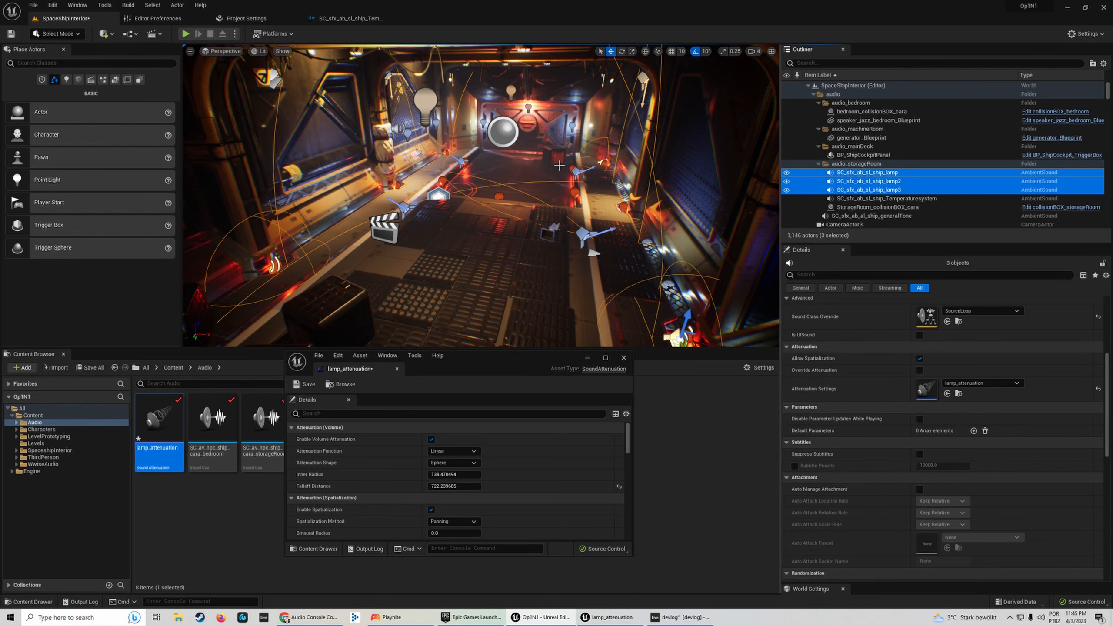
drag(451, 474, 457, 475)
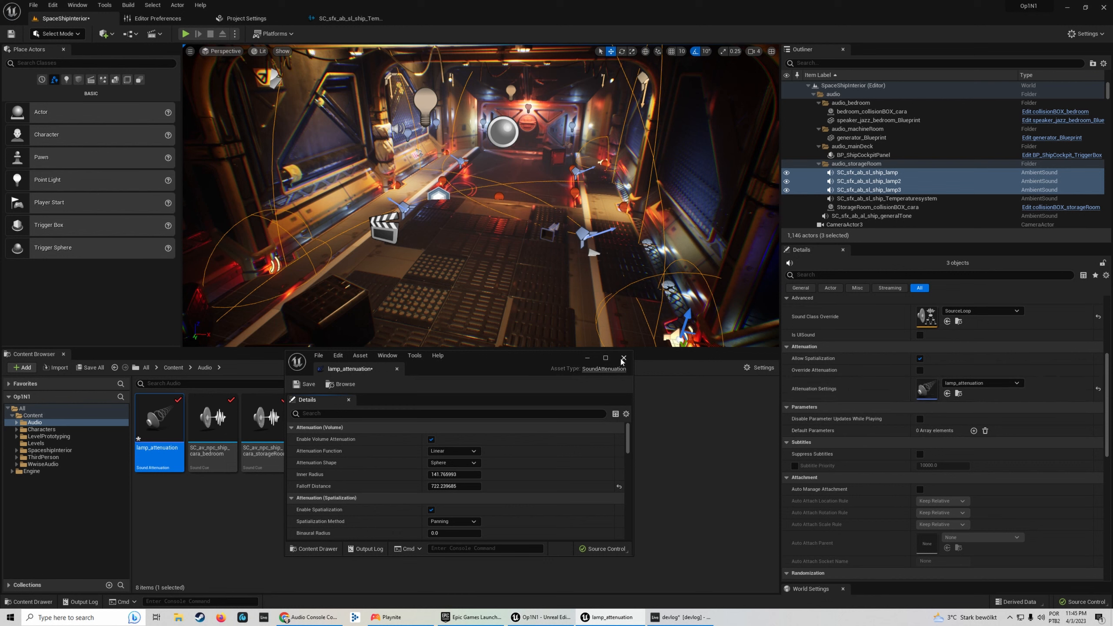
click(588, 358)
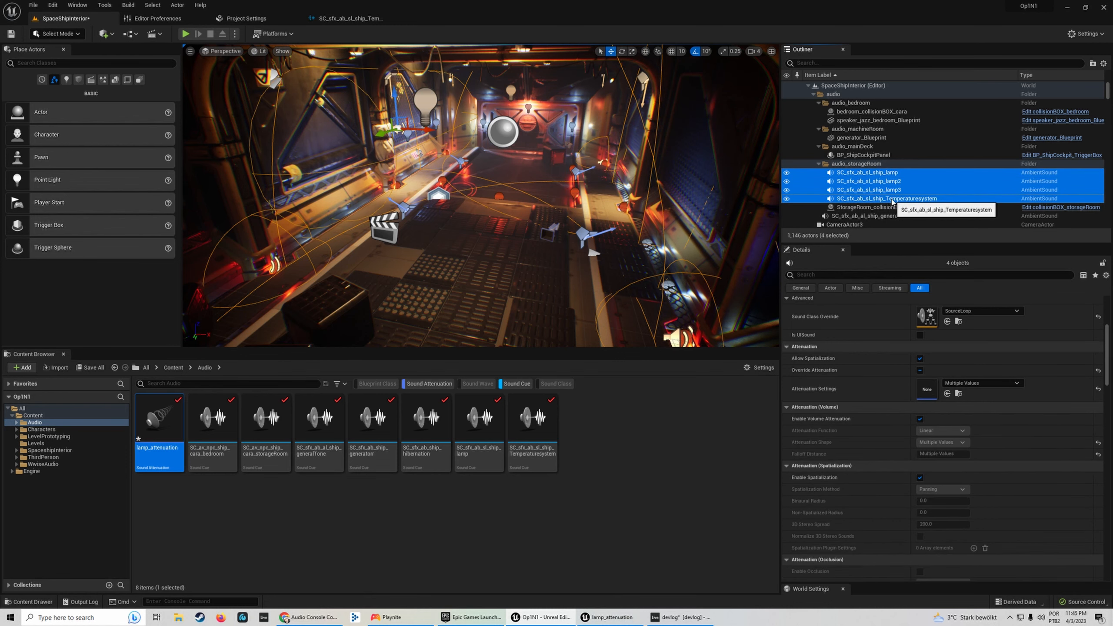
Remove SC_sfx_ab_sl_ship_Temperaturesystem from the selection and focus the viewport on the three lamp sounds.
ctrl+click(892, 199)
key(f)
scroll(556, 225, up, 5)
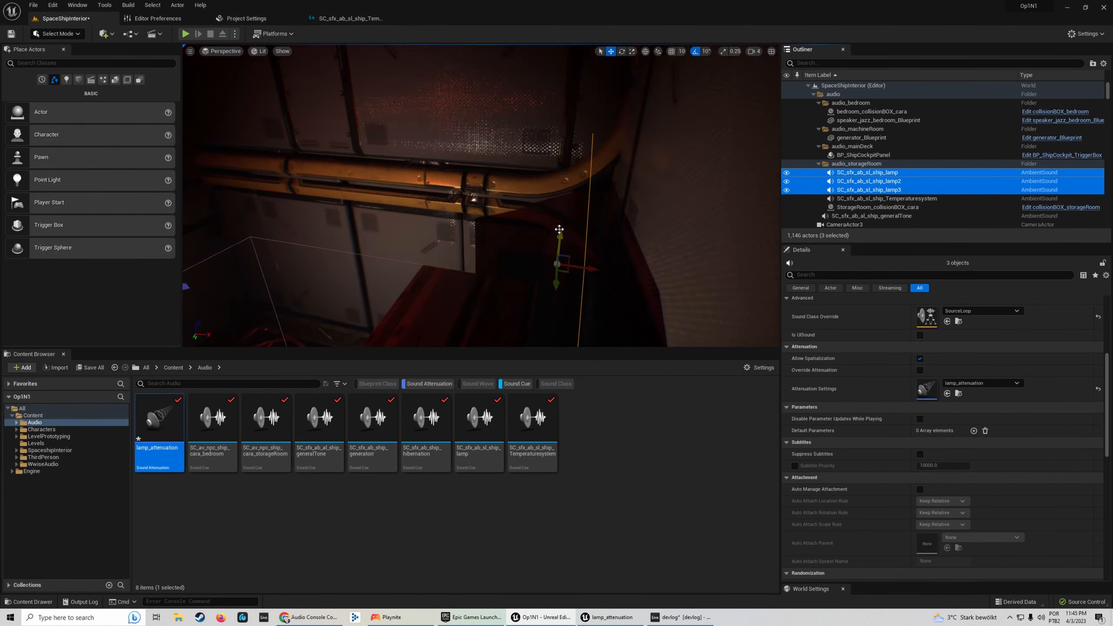
Add SC_sfx_ab_sl_ship_Temperaturesystem to the lamp sound selection, and play its sound cue in the cue editor.
ctrl+click(865, 200)
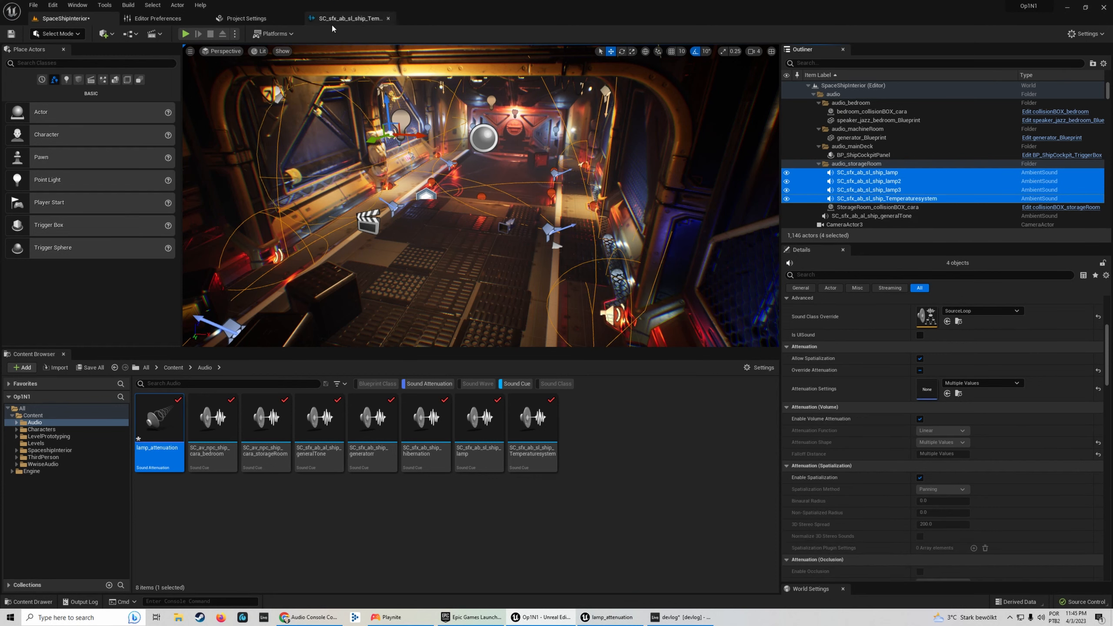
click(346, 17)
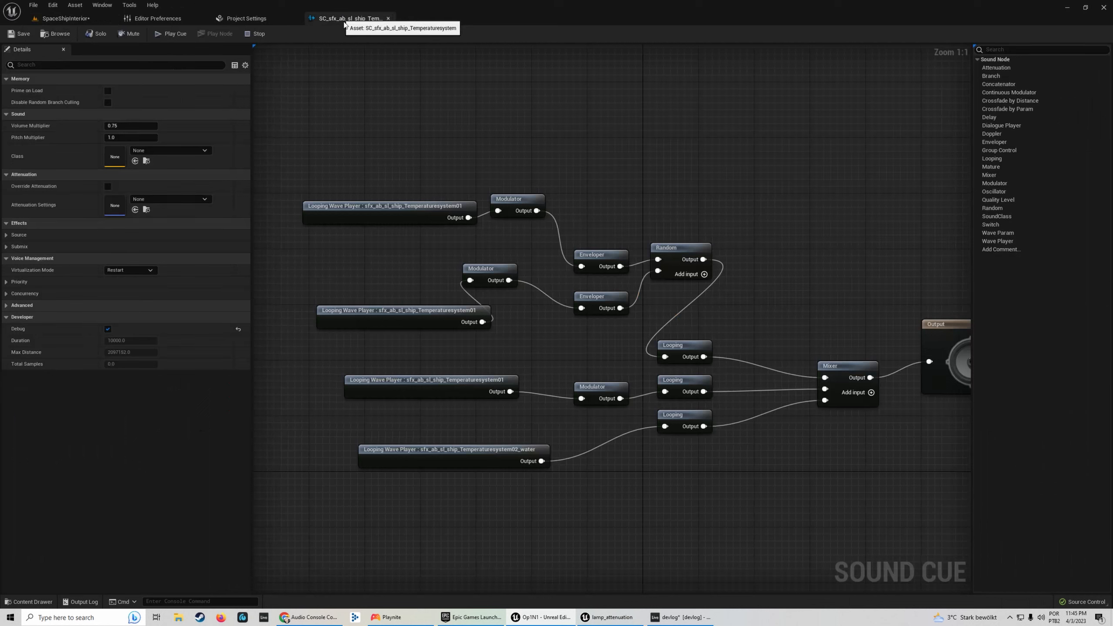
click(159, 37)
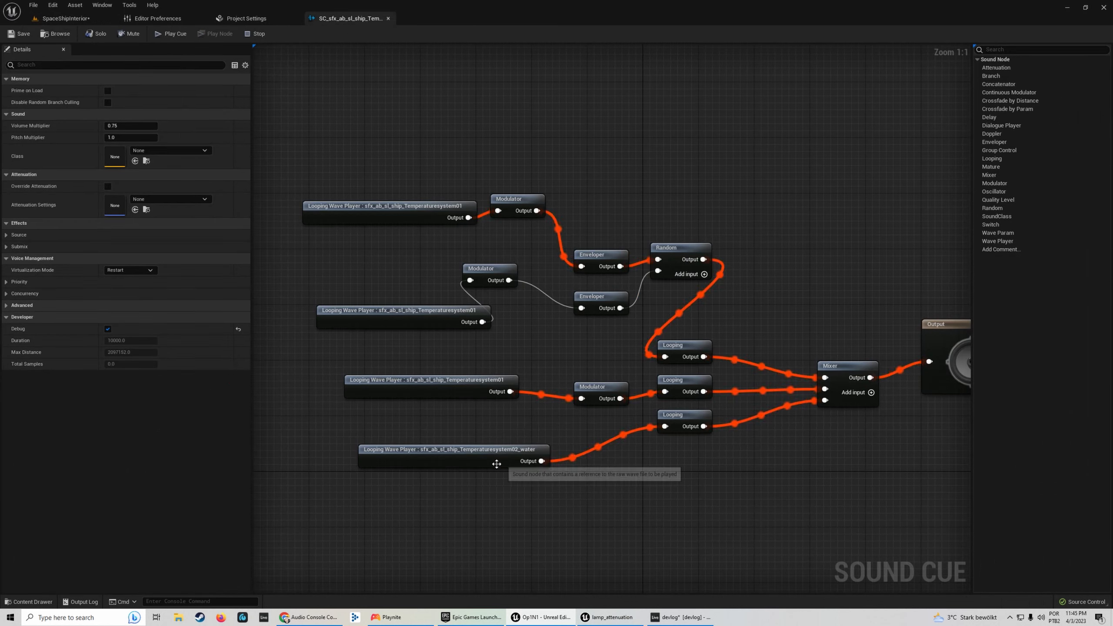
Shift the second sfx_ab_sl_ship_Temperaturesystem01 wave player slightly up and left in the cue graph.
drag(436, 510, 393, 358)
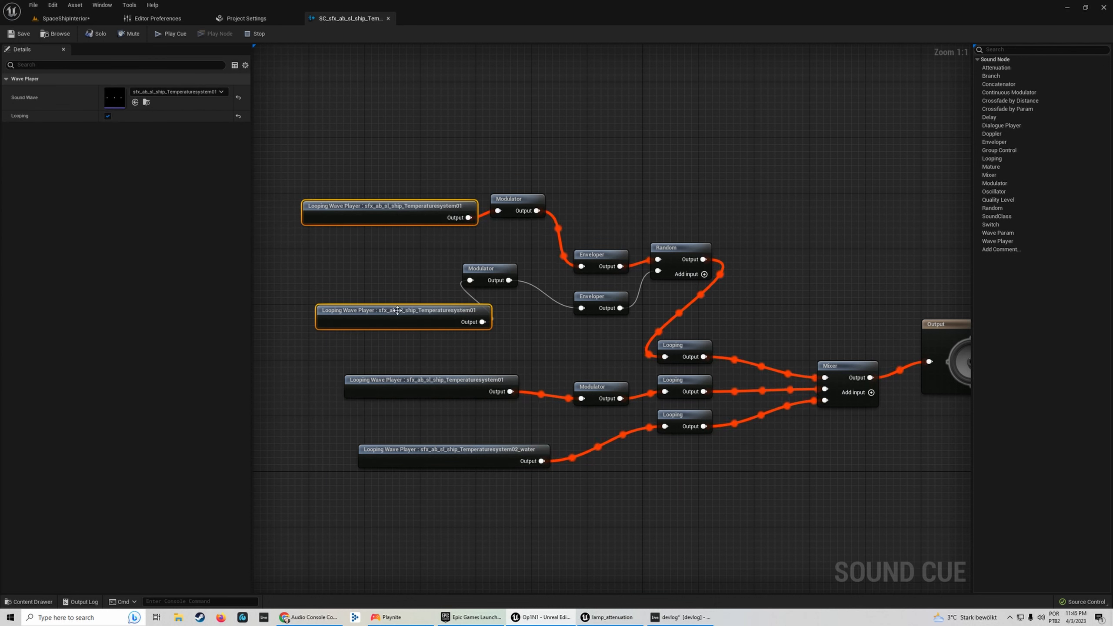
click(388, 268)
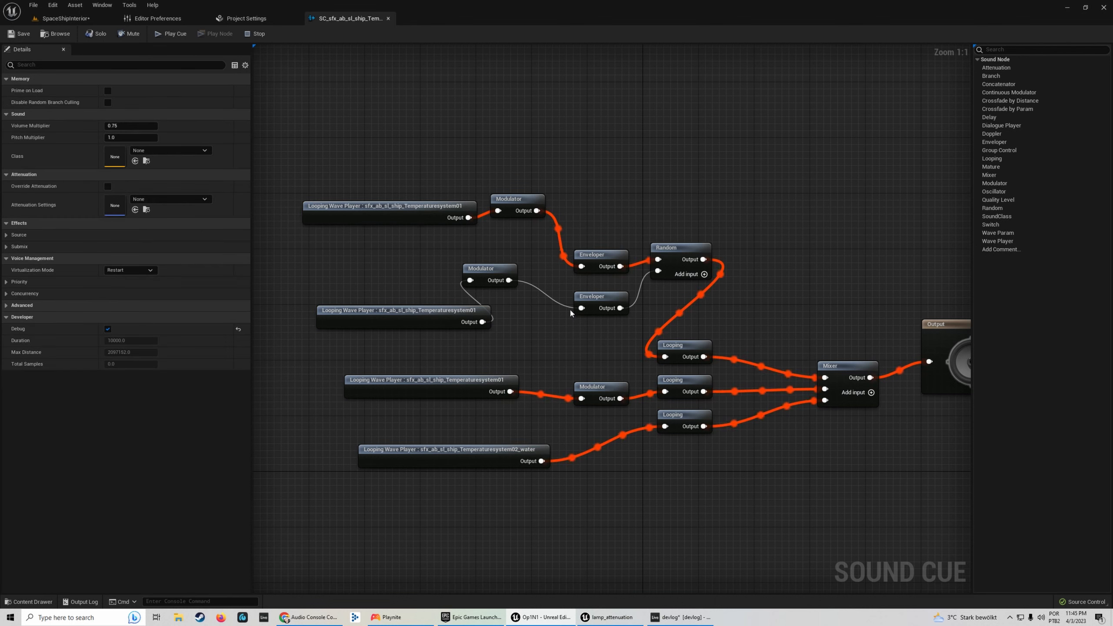
drag(403, 313, 381, 306)
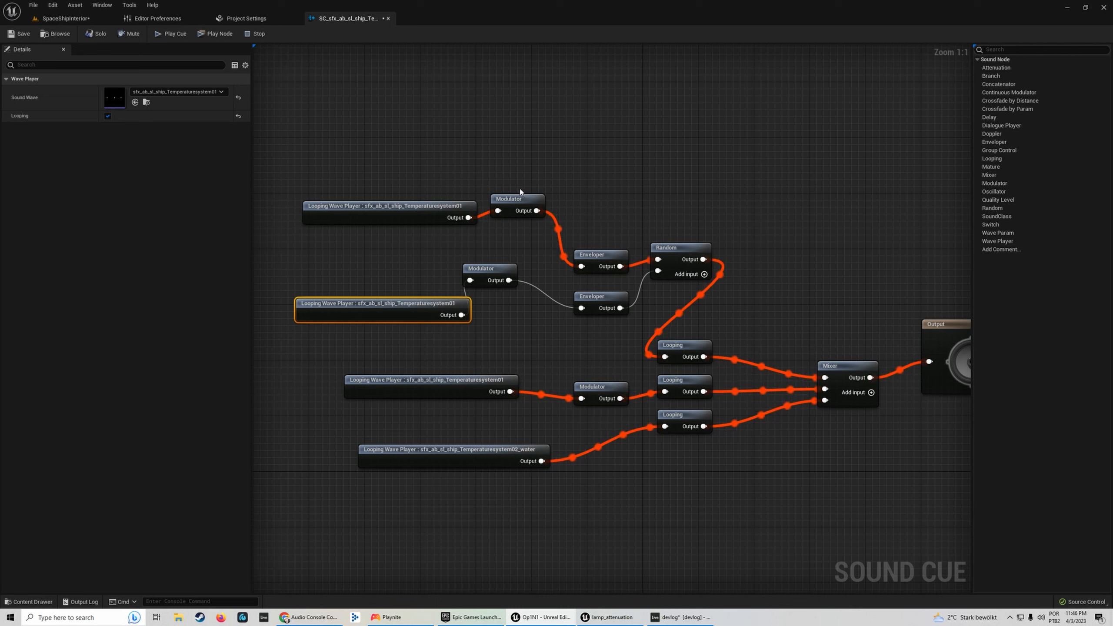
Compare the volume curves of the two Enveloper nodes feeding Random, and audition the upper Enveloper on its own.
click(602, 260)
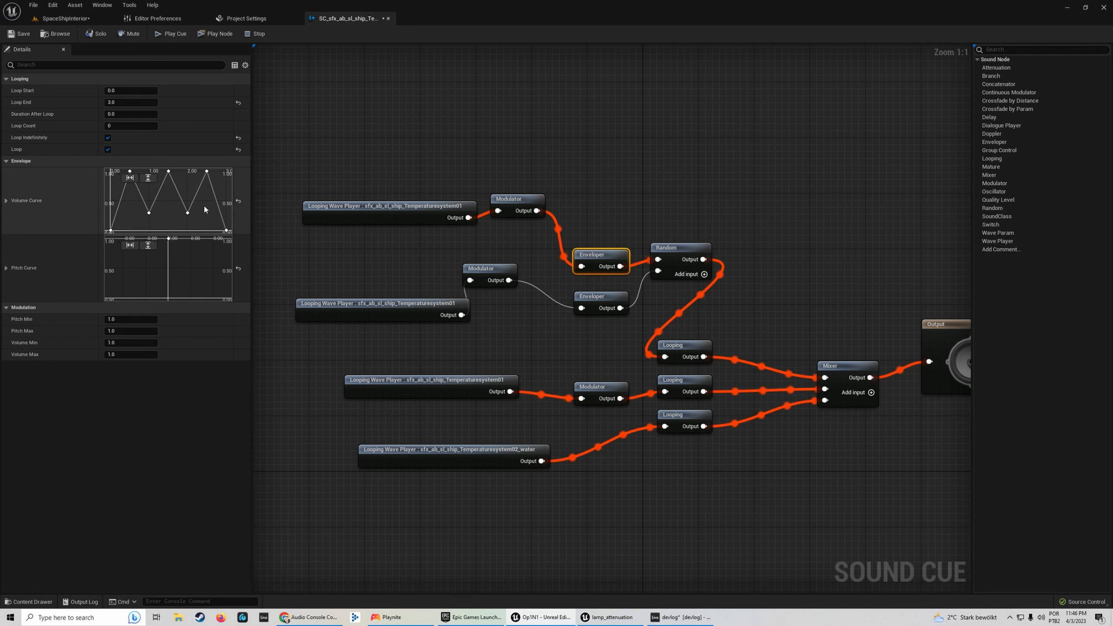
click(599, 302)
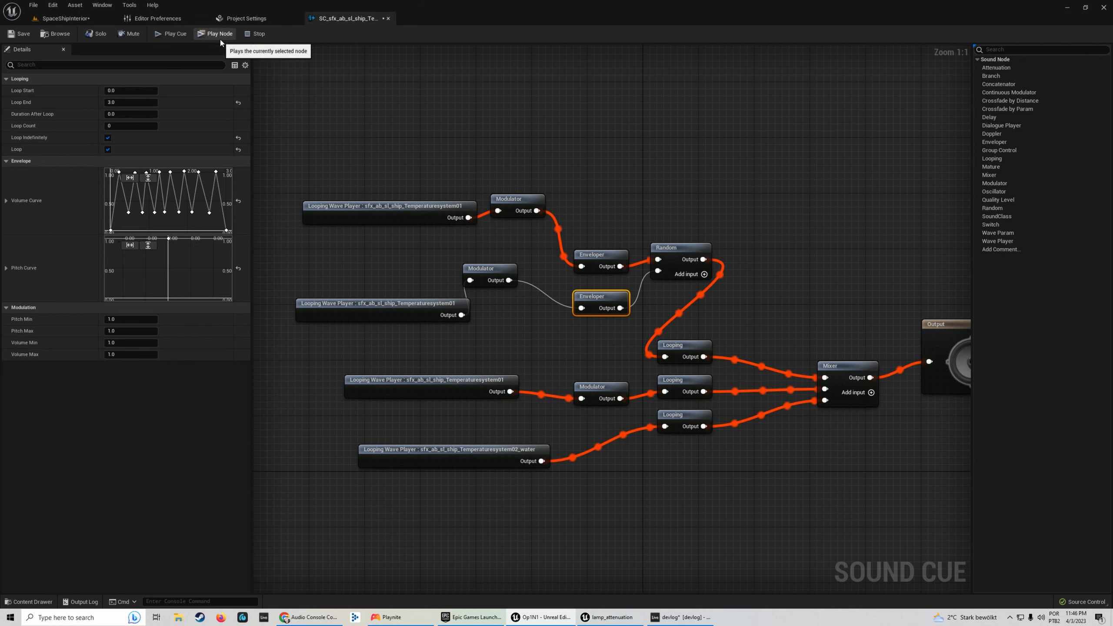
click(598, 258)
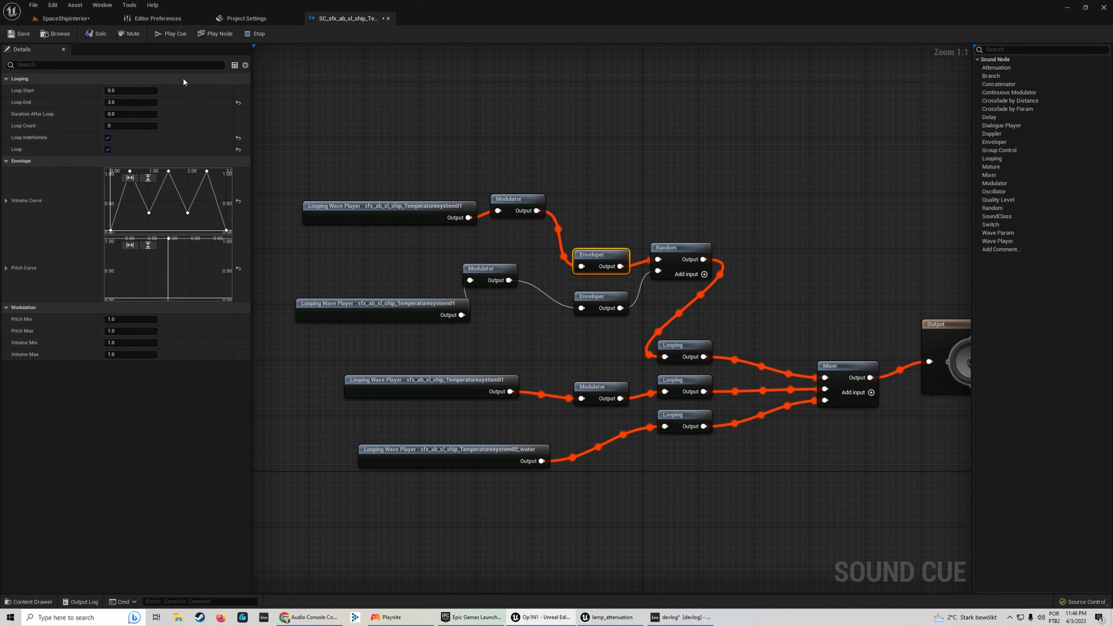
click(214, 39)
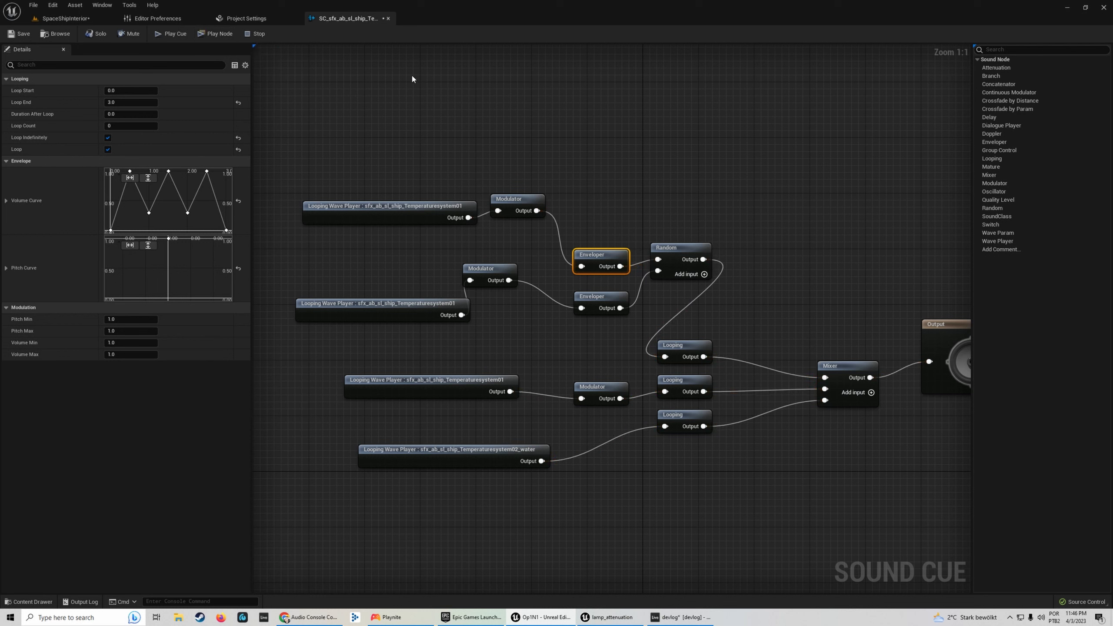
Inspect the lower Enveloper node, then play the complete temperature system cue and stop the playback.
click(595, 299)
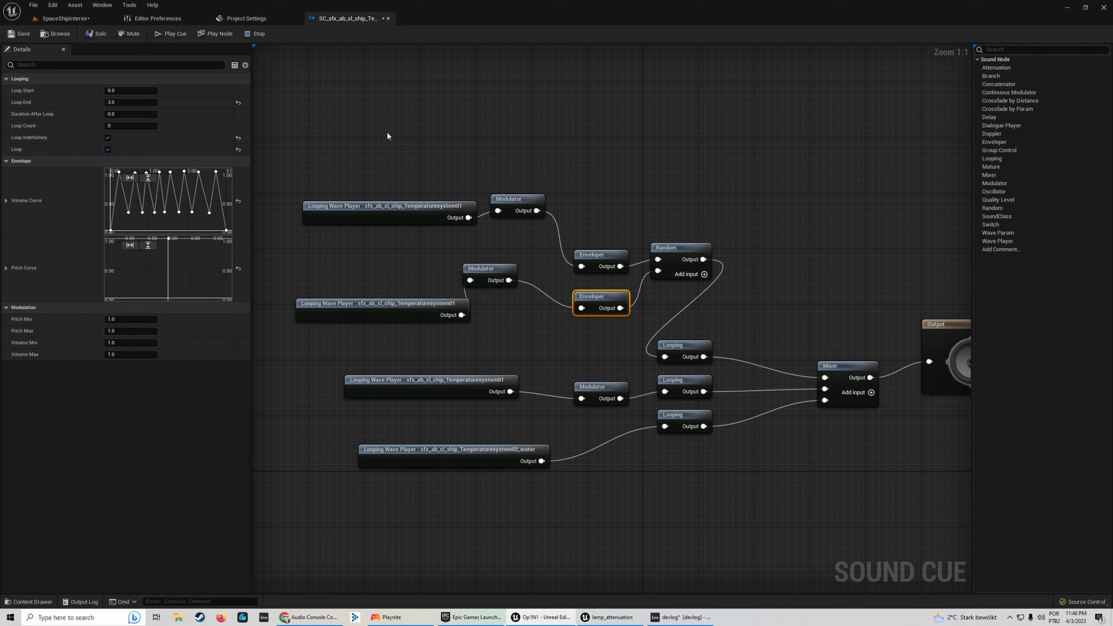
click(166, 35)
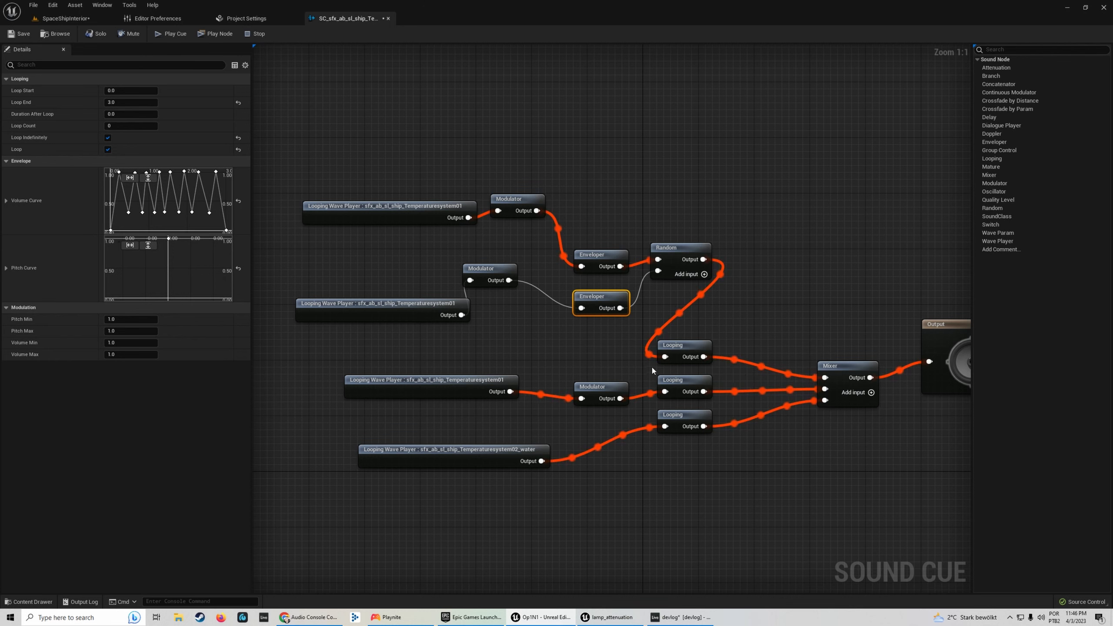
click(259, 34)
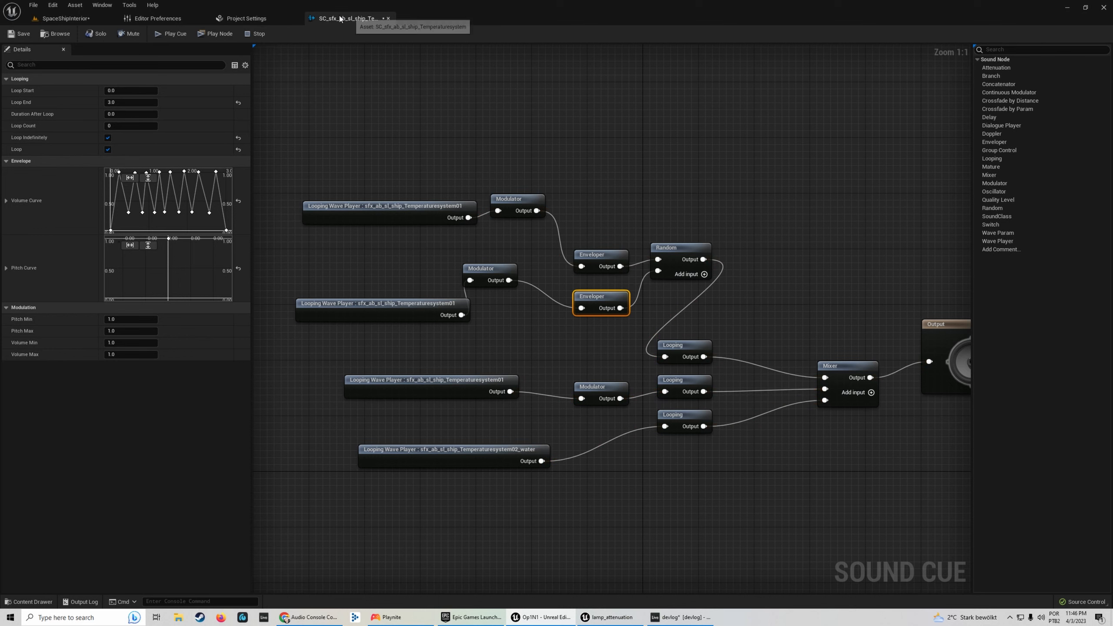
Return to the SpaceShipInterior level, open the SC_sfx_ab_al_ship_generalTone sound cue from the Audio folder and play it.
click(246, 18)
click(66, 18)
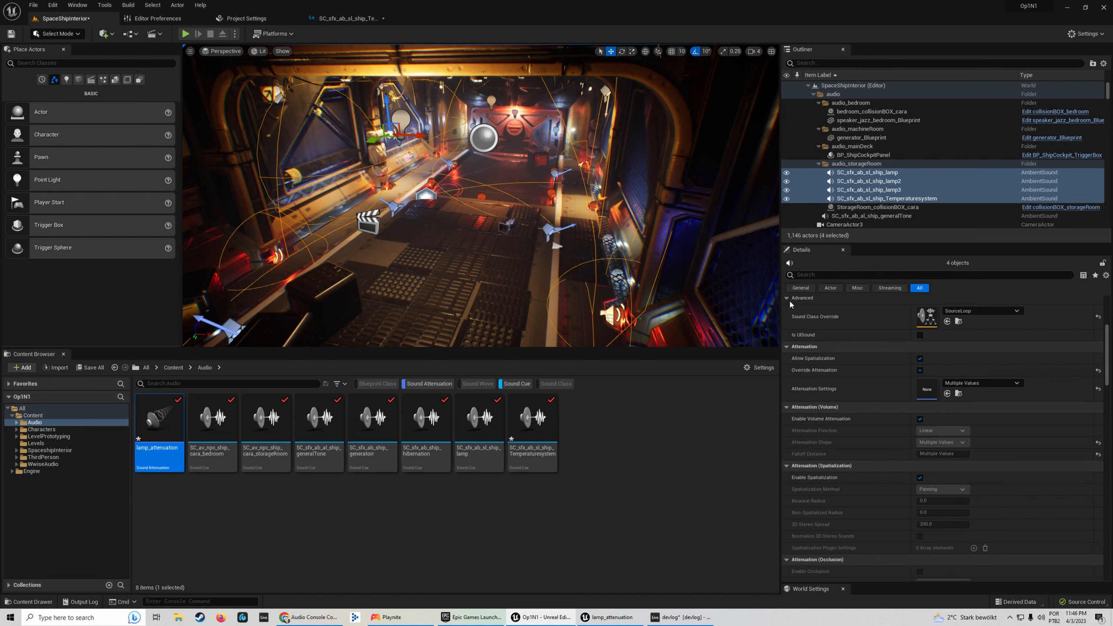
click(324, 450)
click(323, 450)
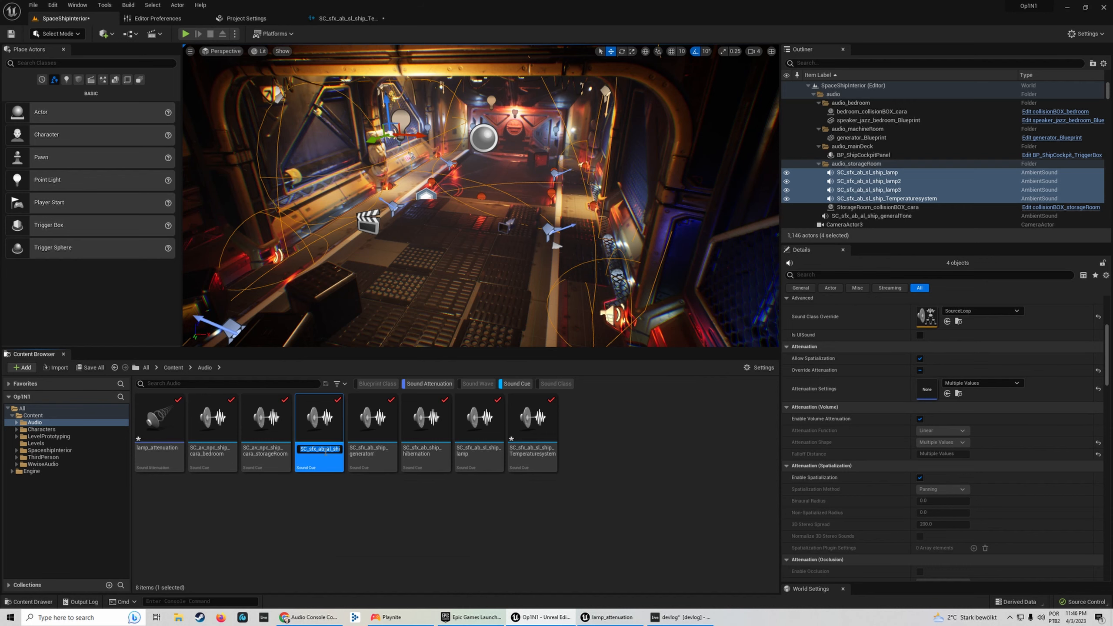
double_click(319, 467)
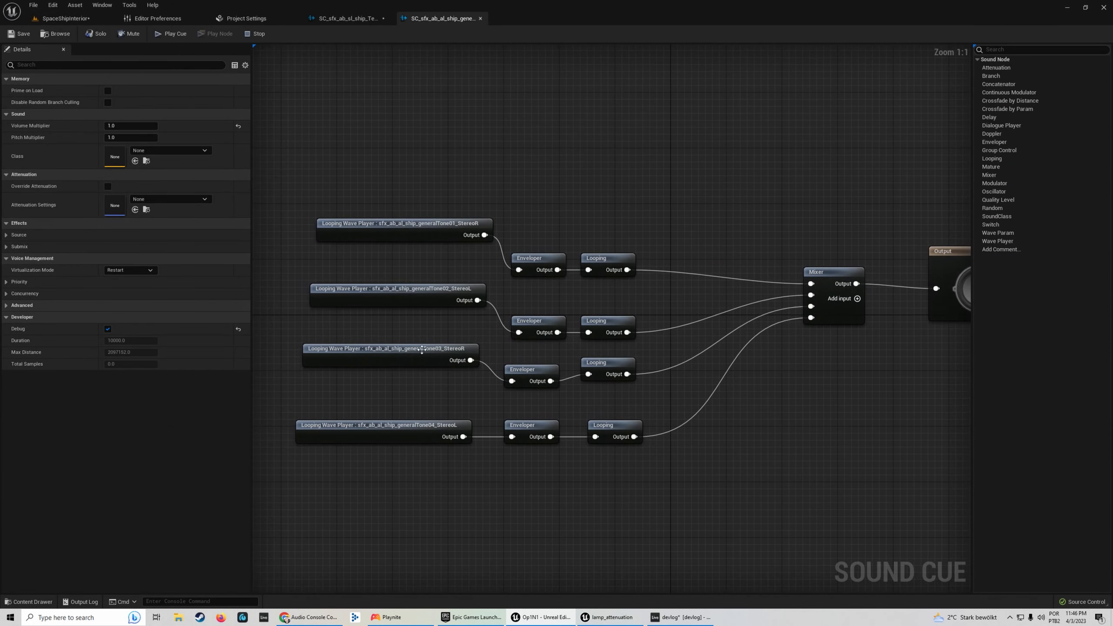
click(171, 34)
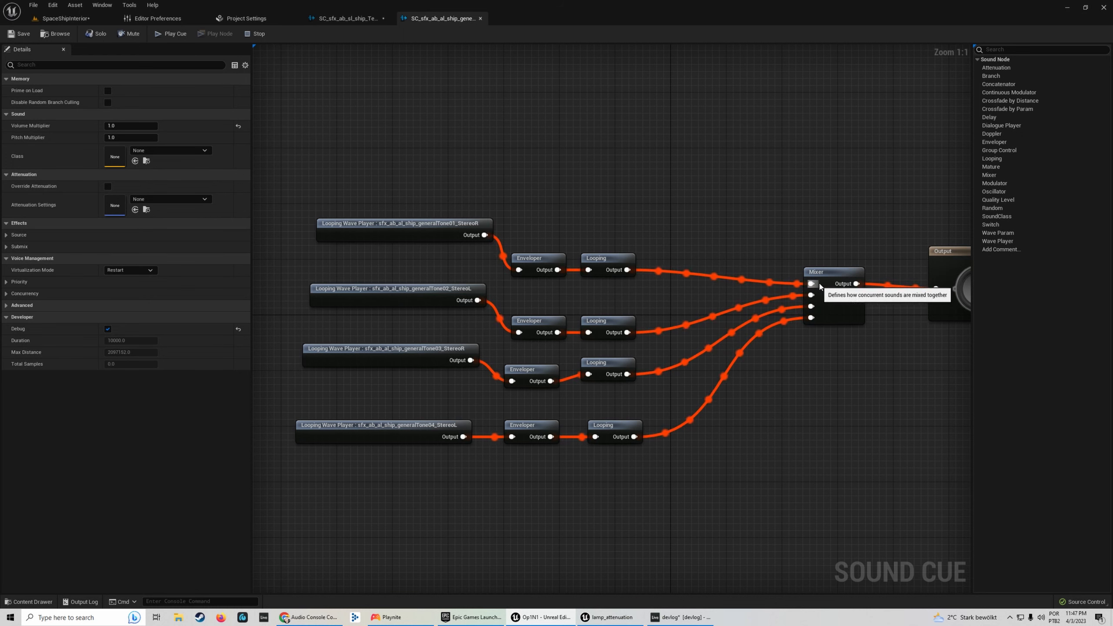
Move the Mixer and Output nodes closer to the Looping nodes so the whole graph fits in view.
drag(829, 280, 752, 294)
drag(958, 257, 851, 293)
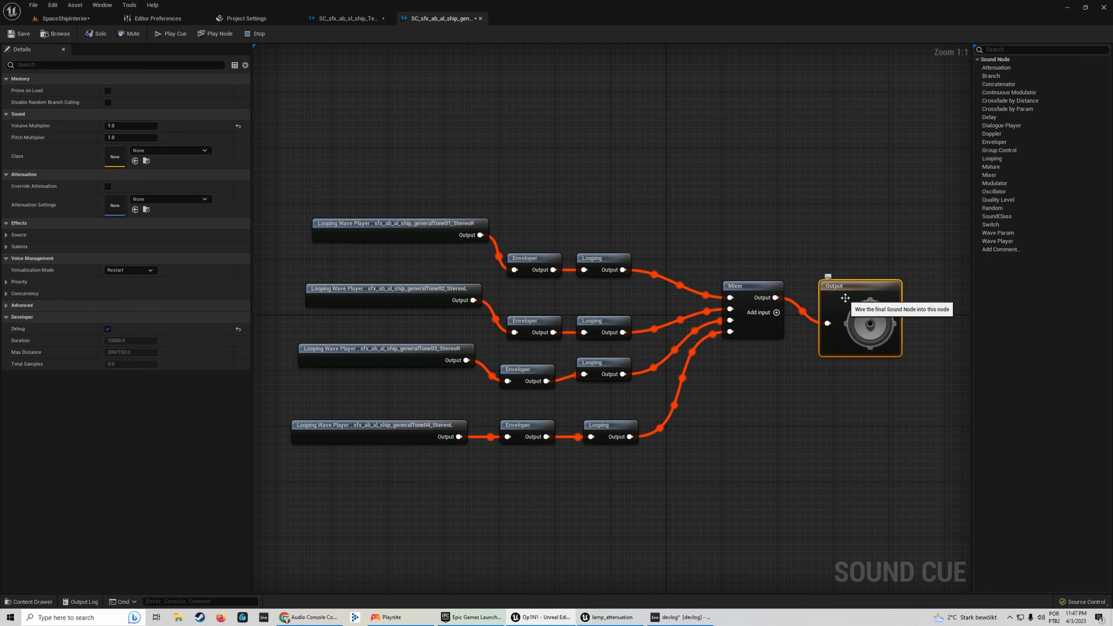
Set the generalTone cue's volume multiplier to 4.
click(123, 127)
text(4)
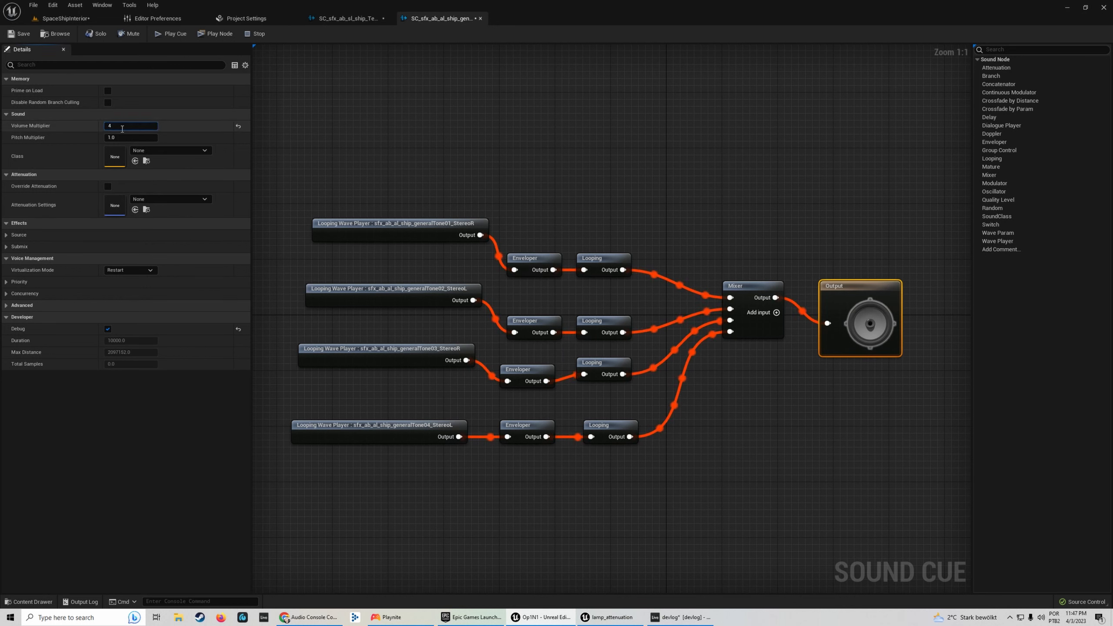
key(Tab)
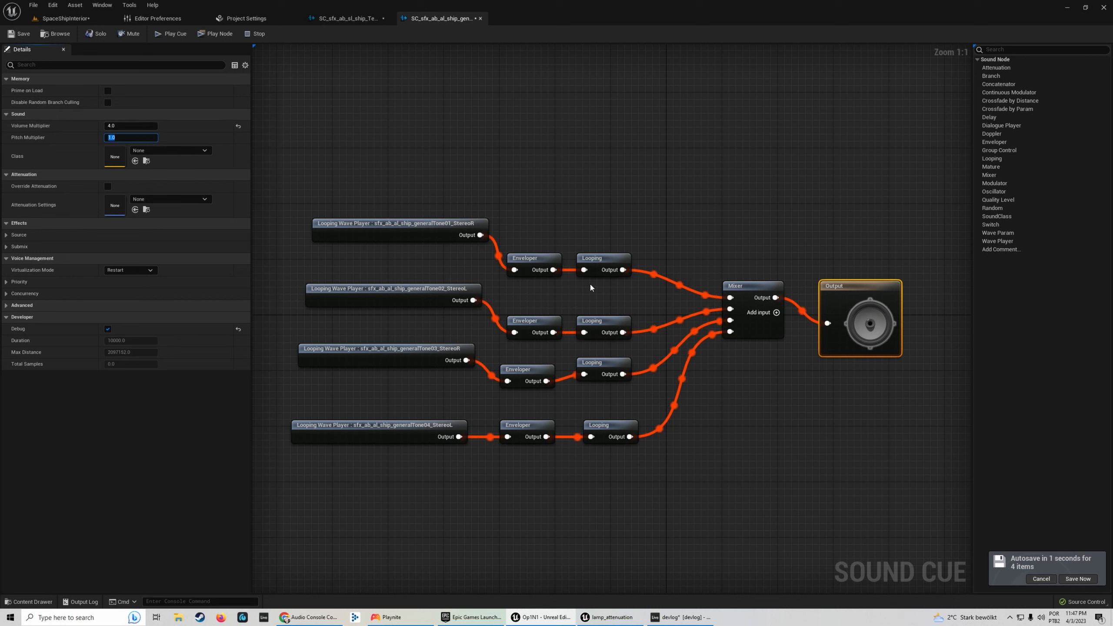
Compare the loop end times and volume curves of the four Enveloper nodes in the generalTone cue.
click(544, 258)
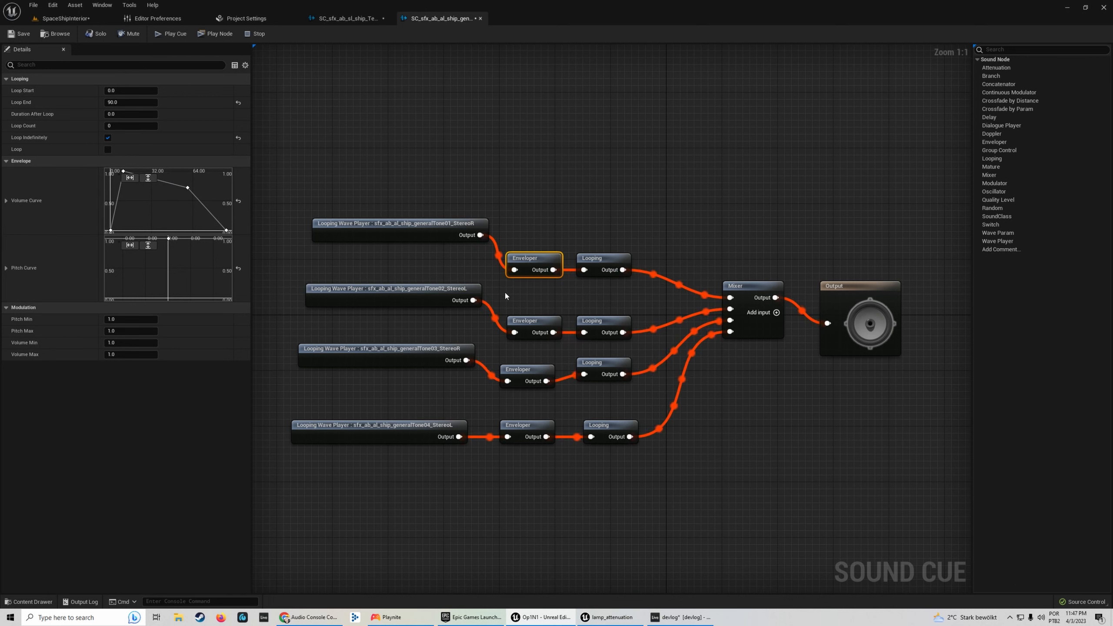
click(525, 322)
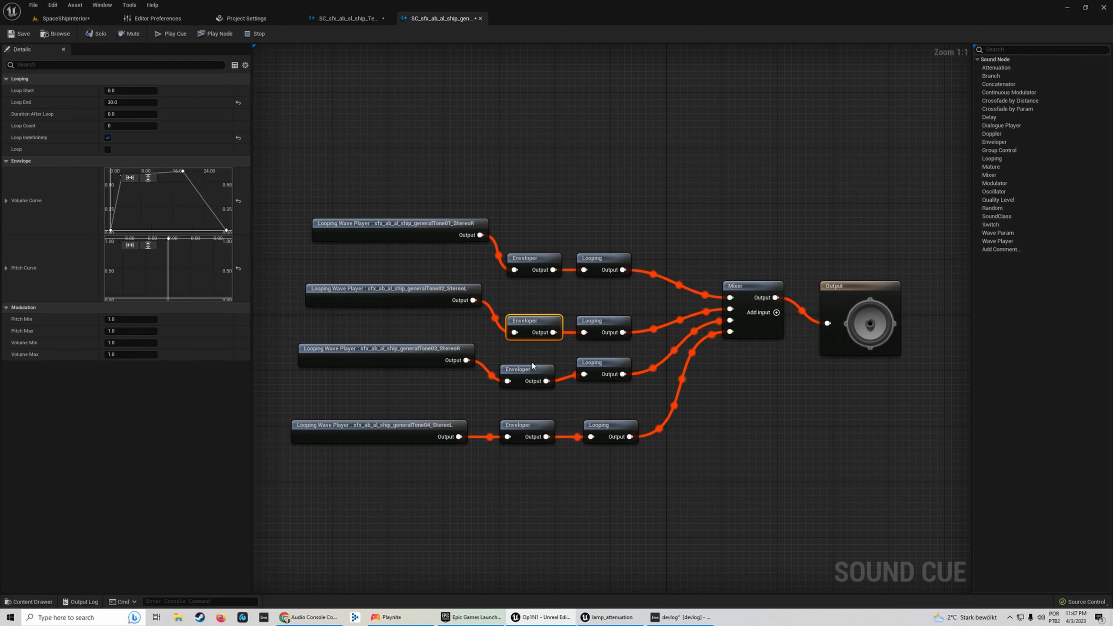
click(522, 371)
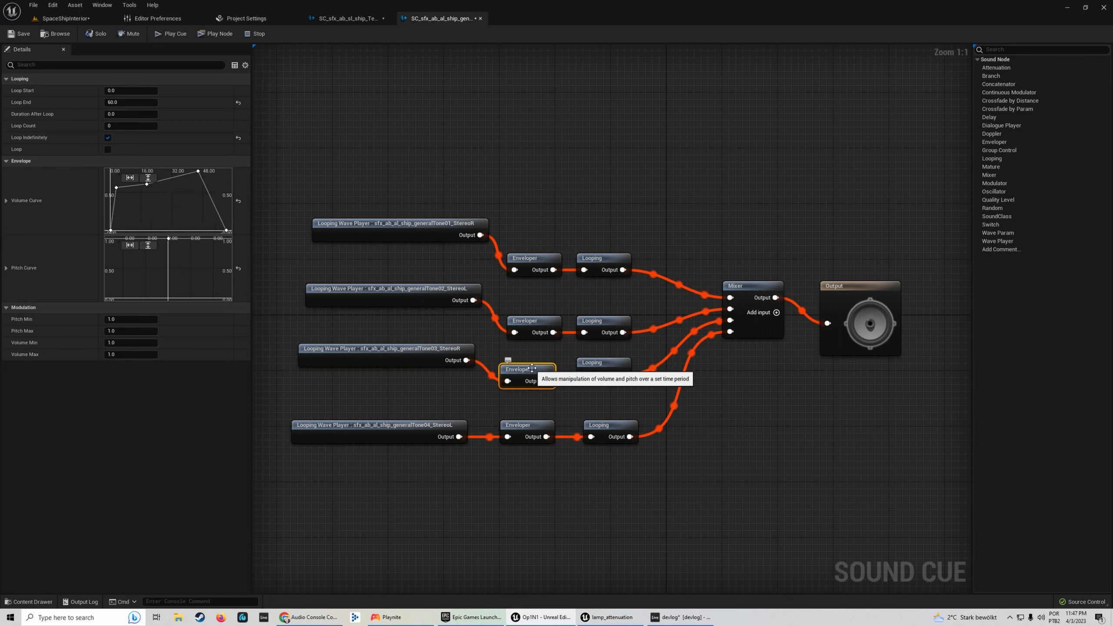
click(534, 424)
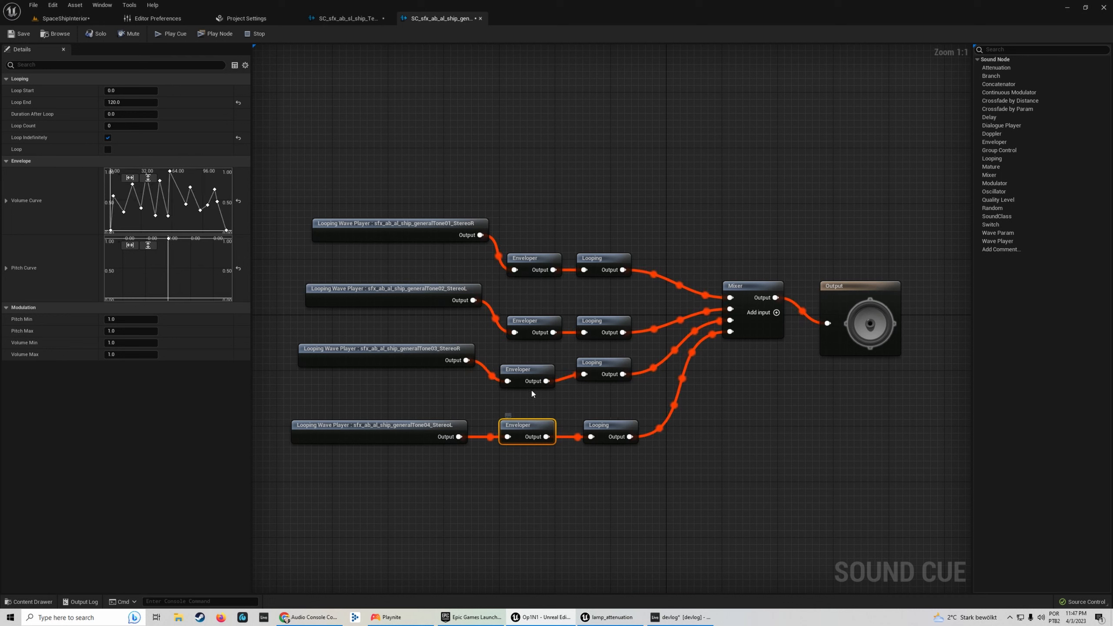
click(531, 258)
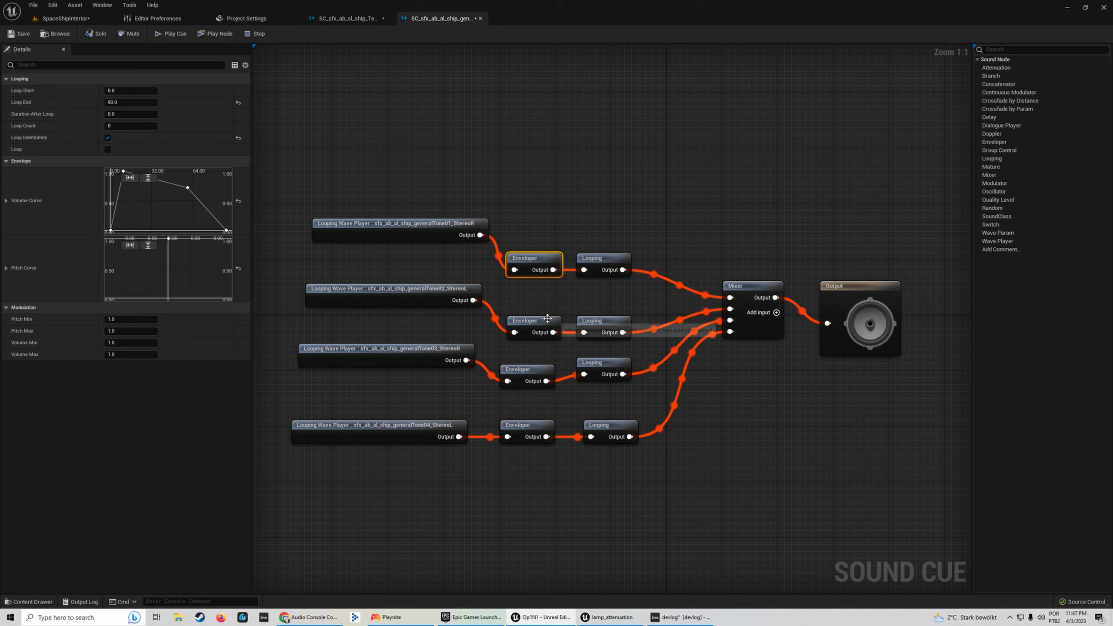
click(530, 322)
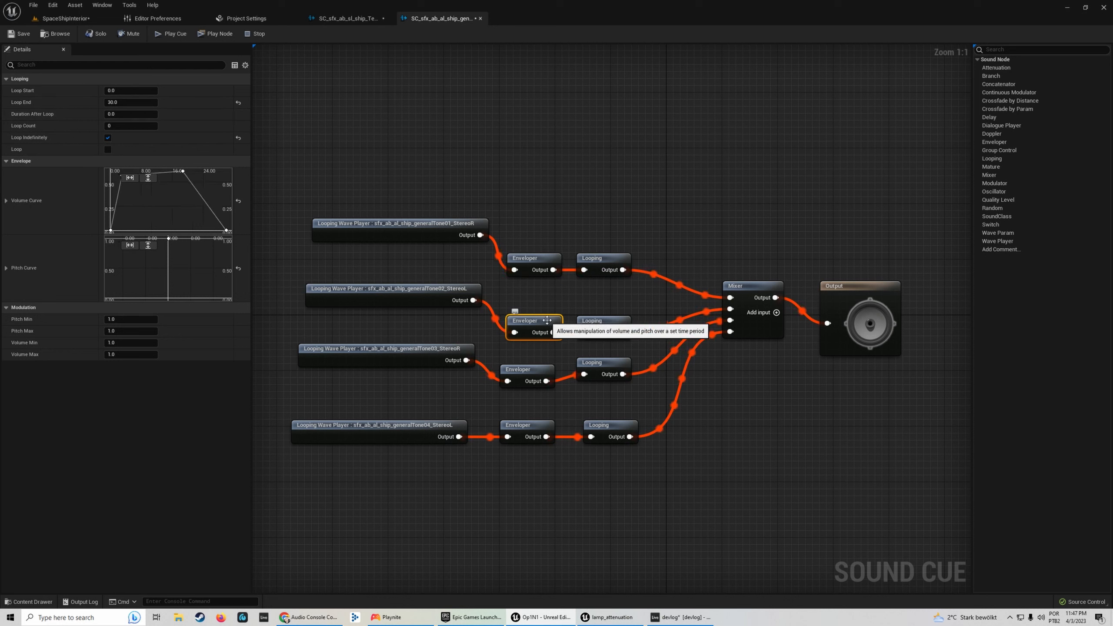
click(538, 369)
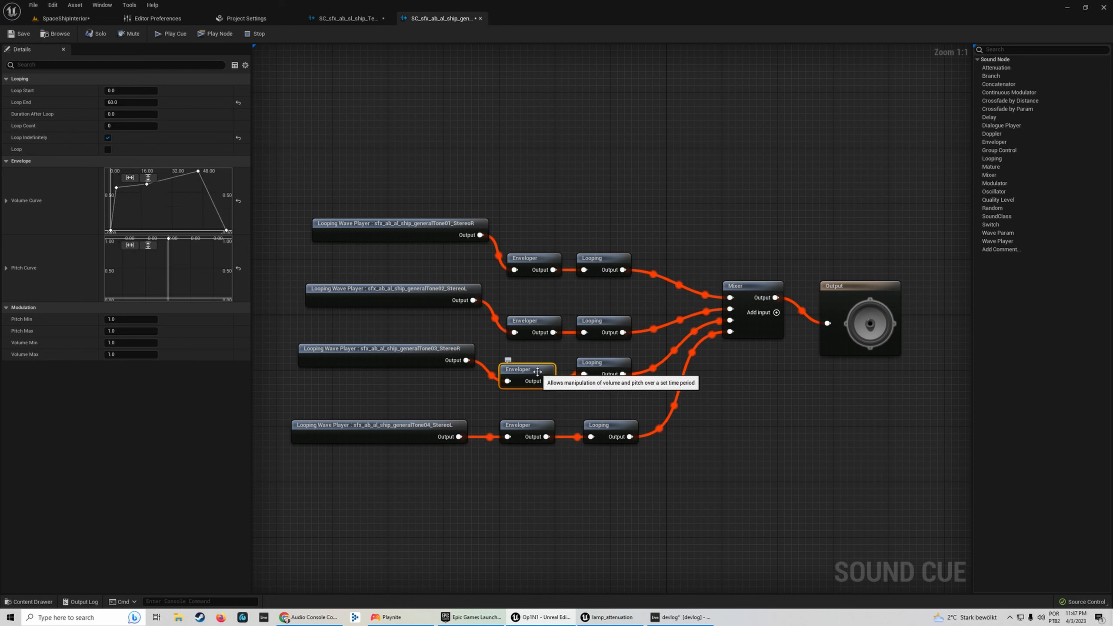
click(536, 424)
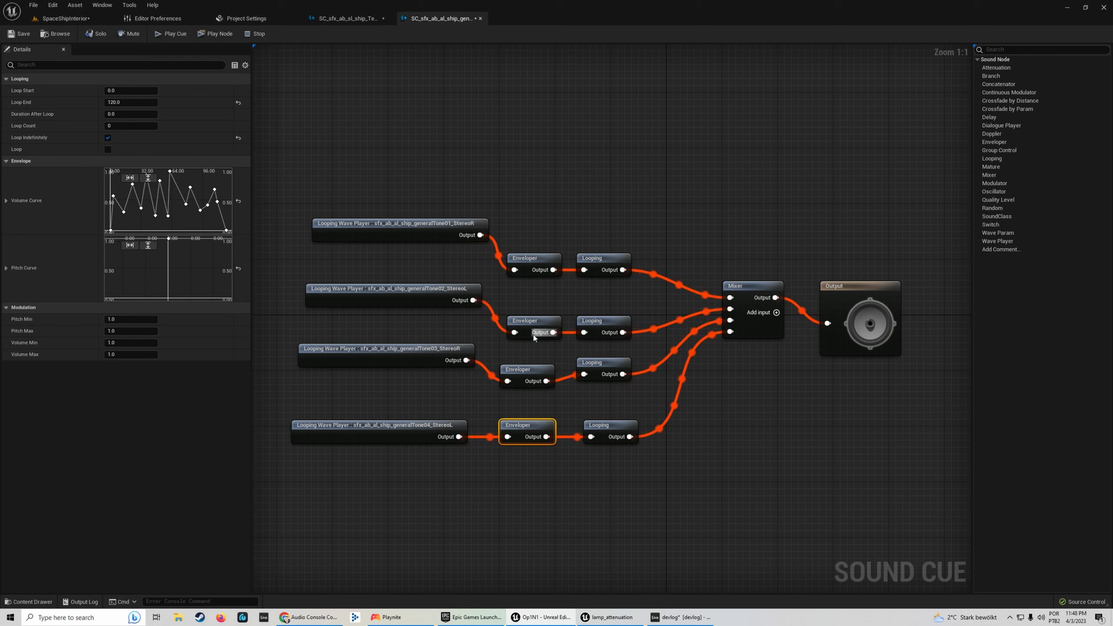
Review the generalTone01 and generalTone02 envelopes again, along with the wave players that feed the Enveloper nodes.
click(533, 369)
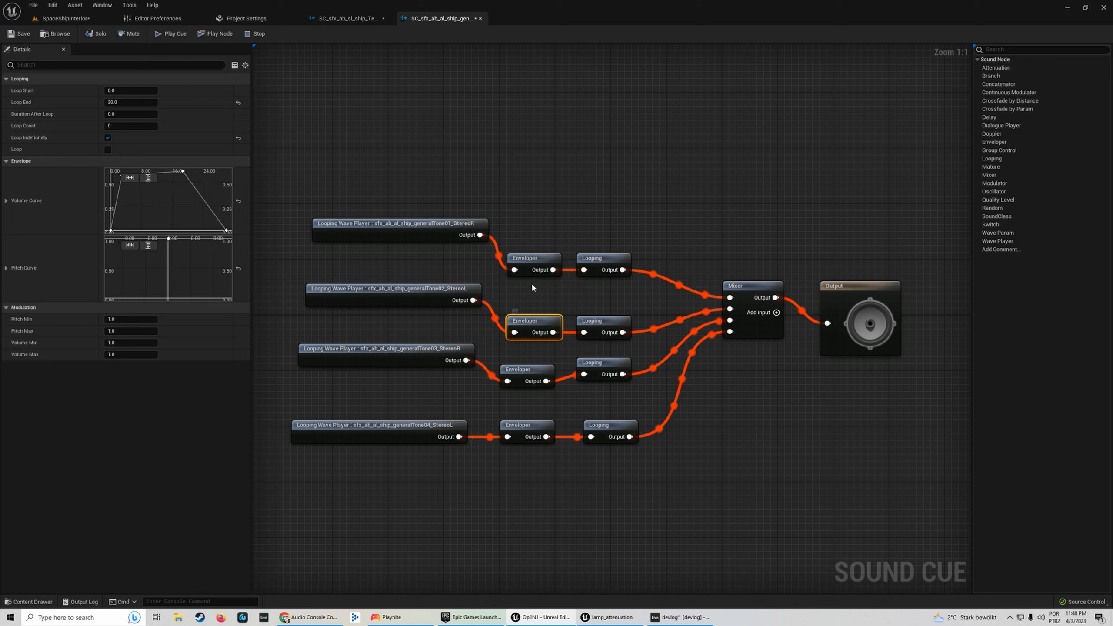
click(532, 260)
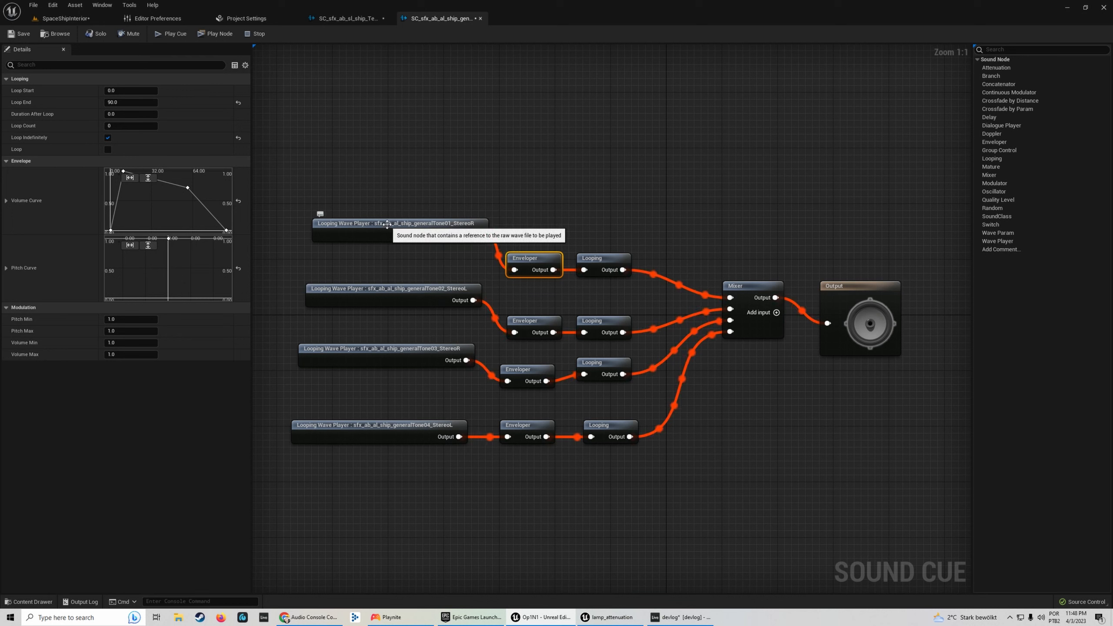
click(381, 237)
click(552, 272)
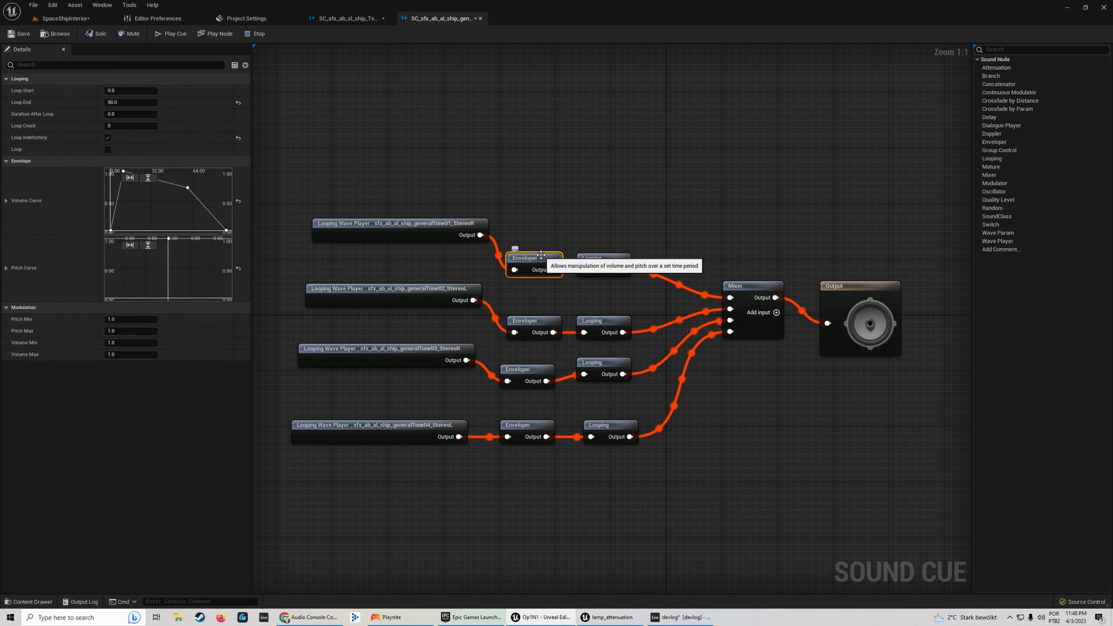
click(527, 325)
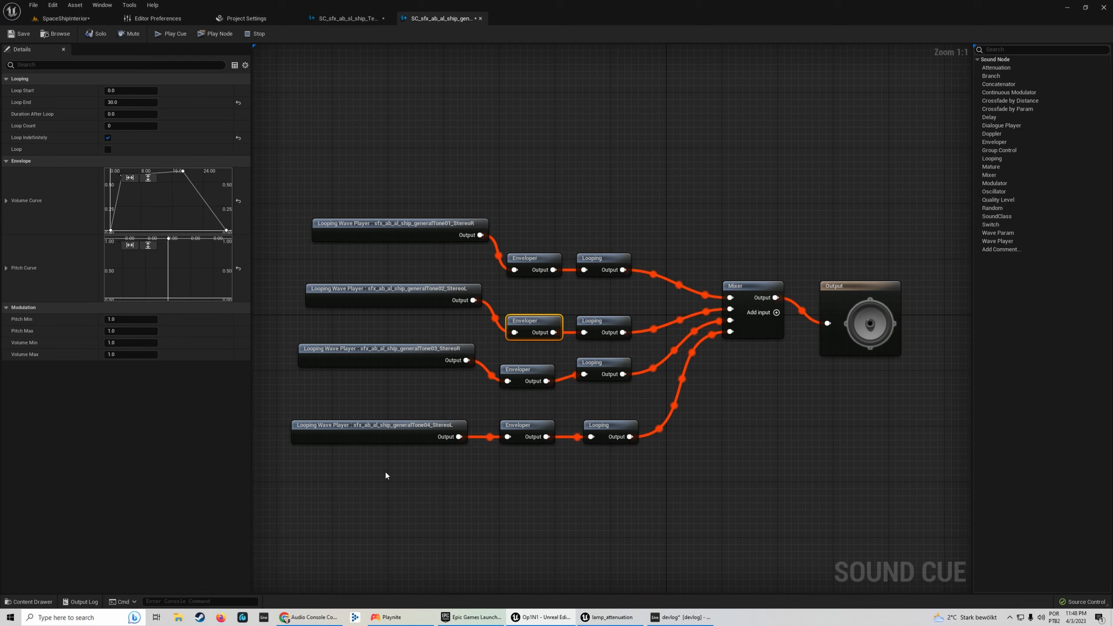
drag(374, 482, 365, 179)
click(410, 225)
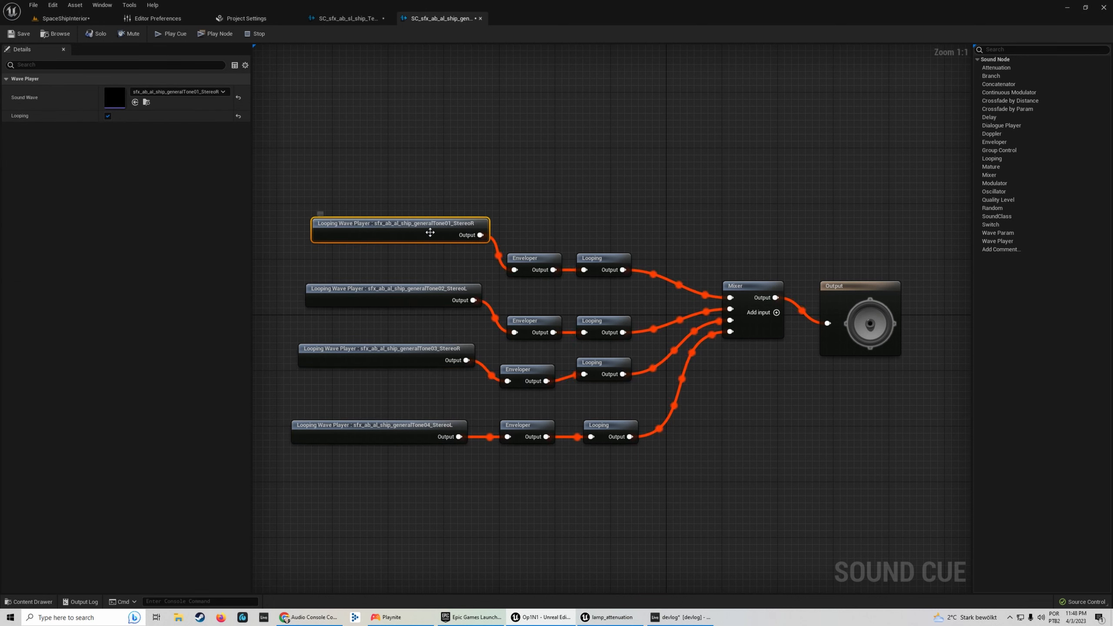
Select the Output node and set the generalTone cue's volume multiplier to 1.0.
click(882, 299)
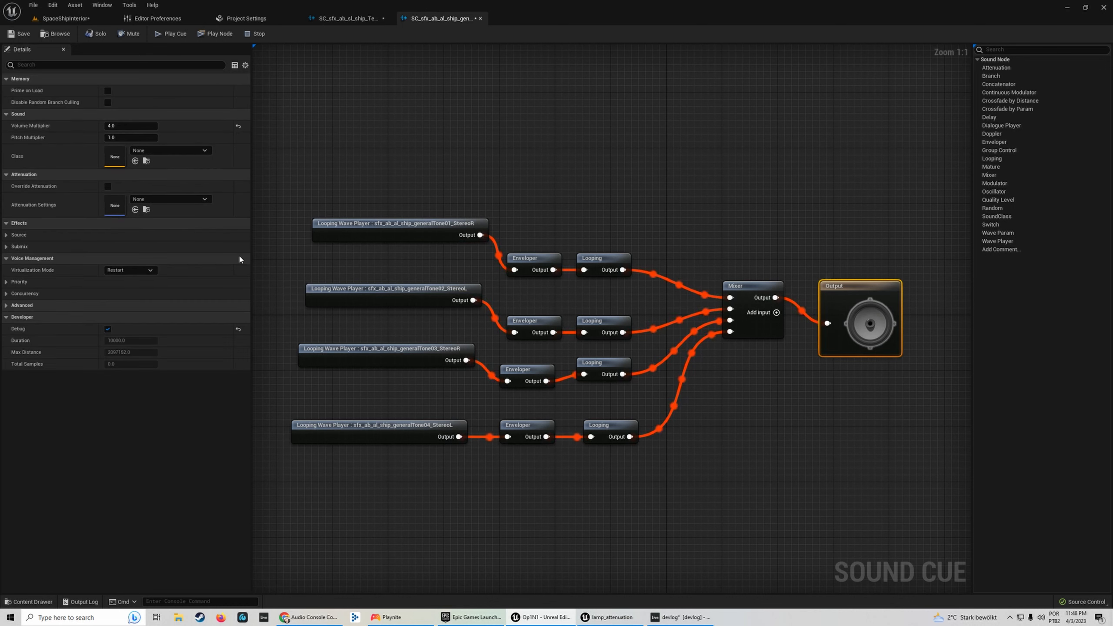
click(136, 126)
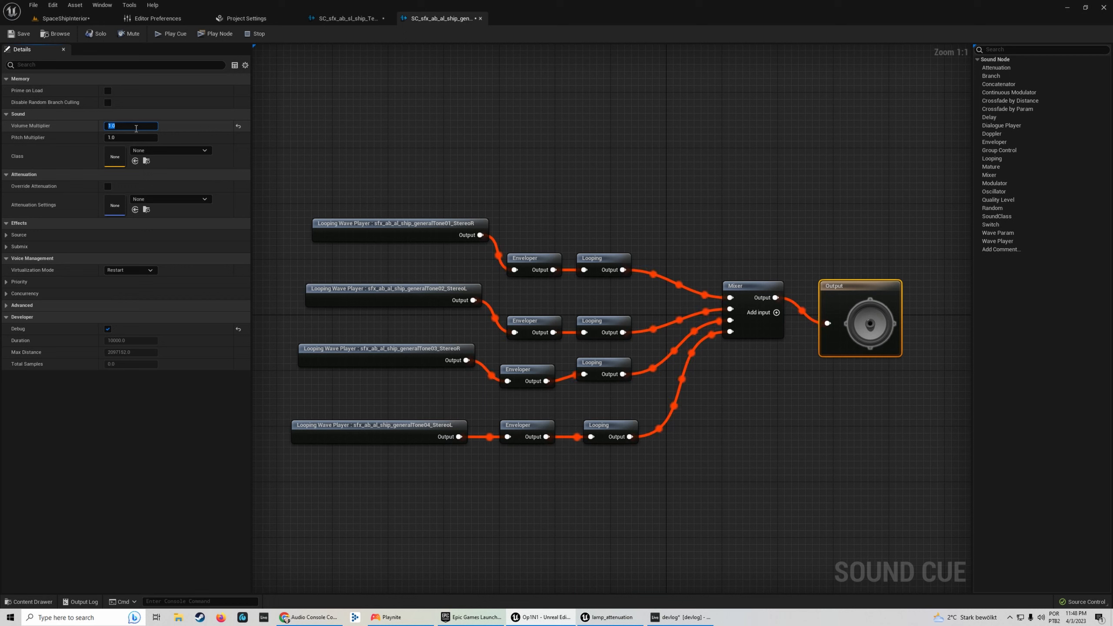
Stop the generalTone cue's playback and run a brief play test of the SpaceShipInterior level.
click(260, 37)
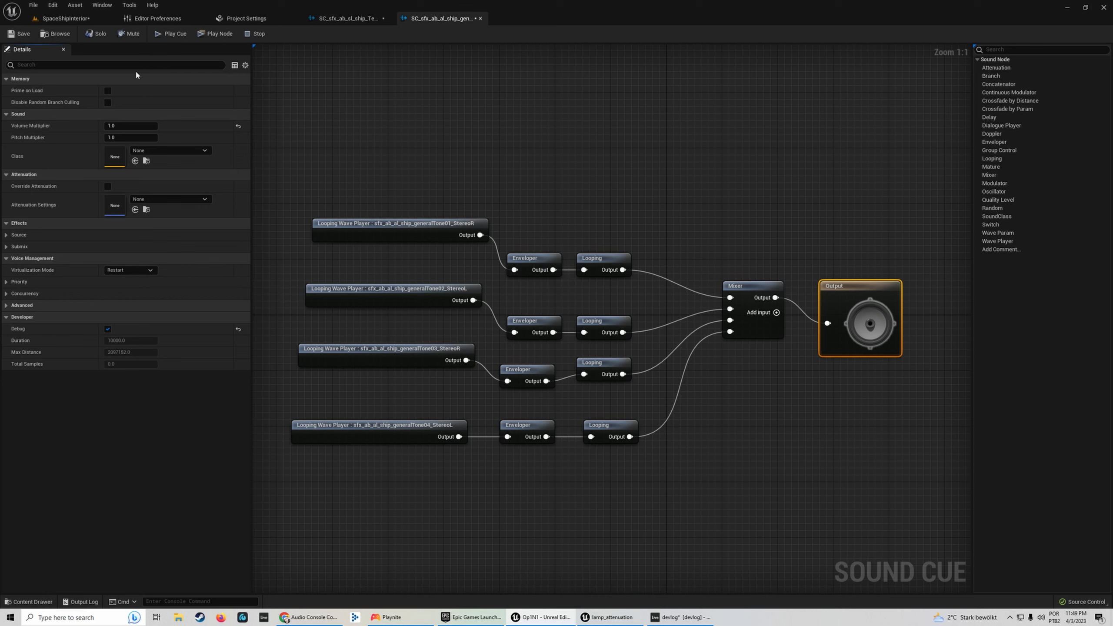
click(83, 19)
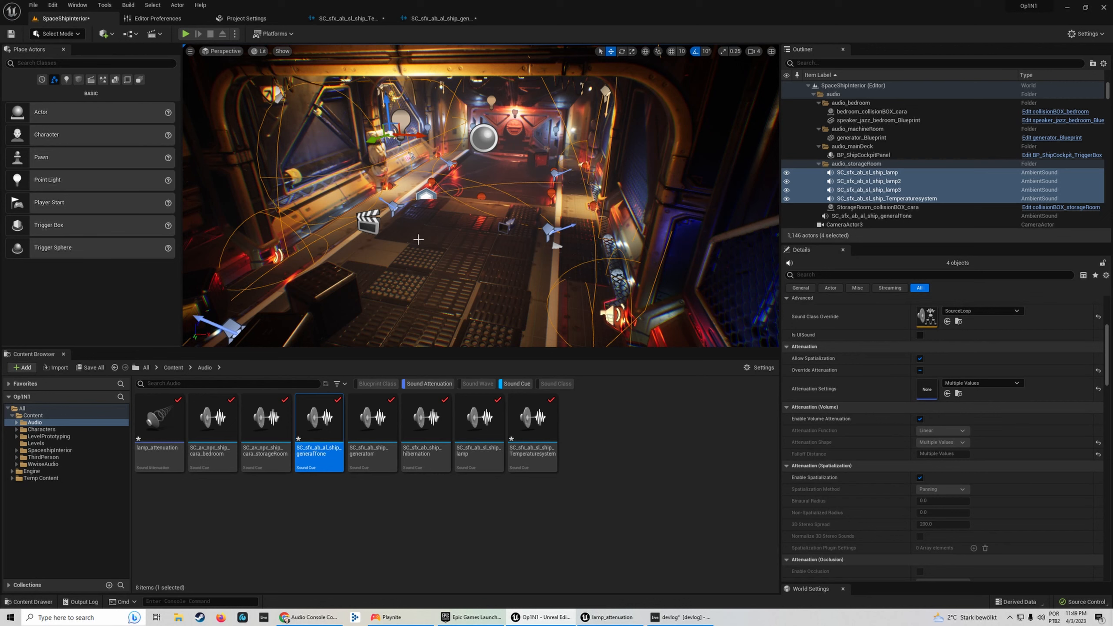
click(185, 34)
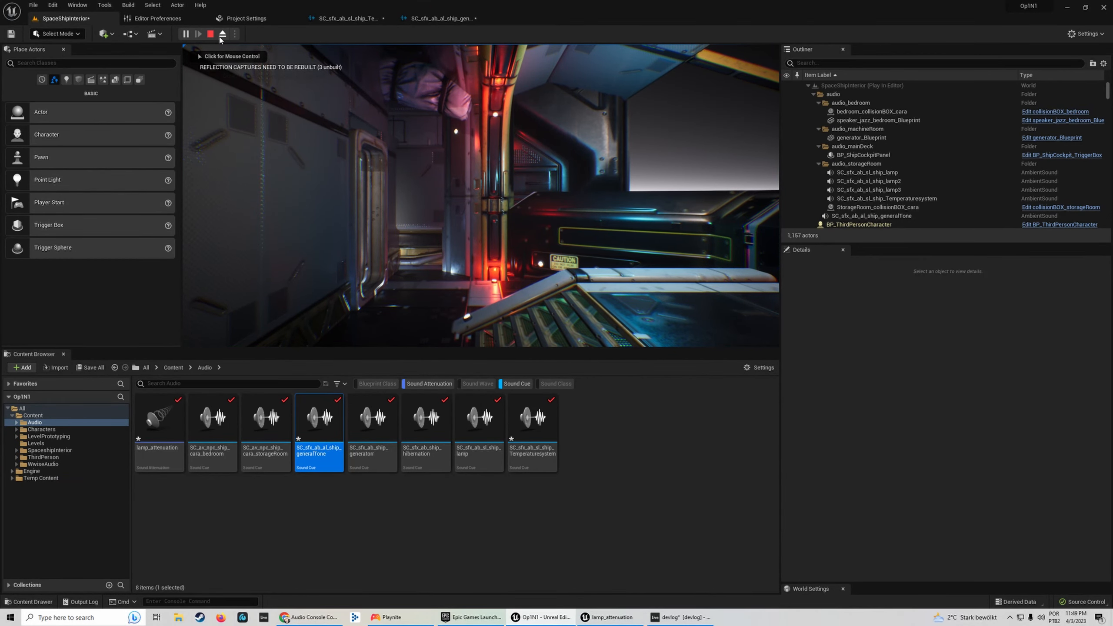
key(Escape)
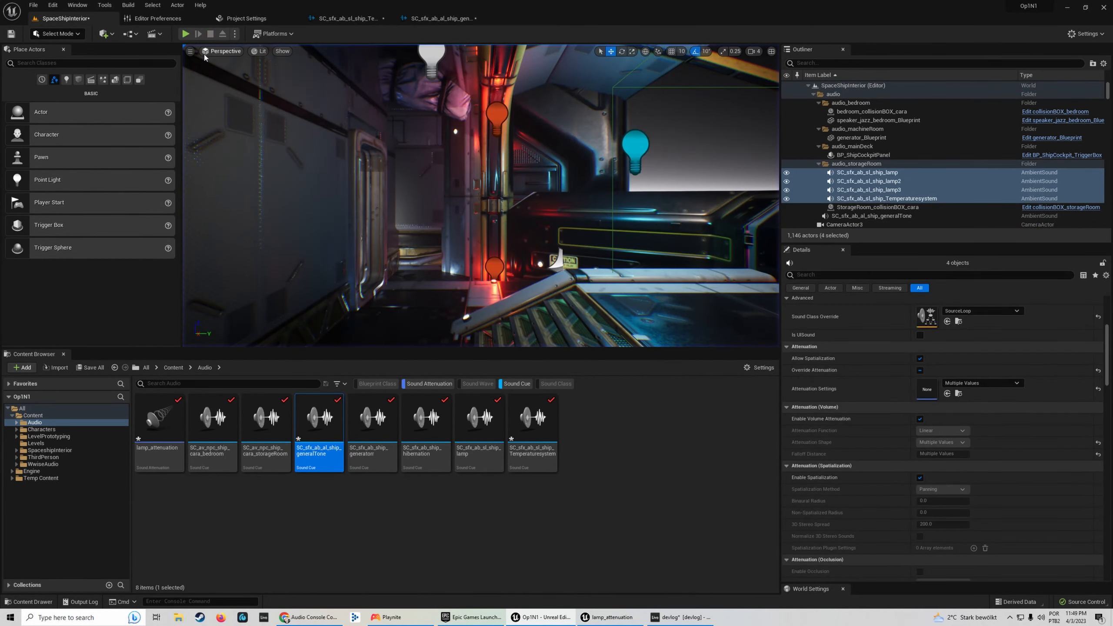
Play the SpaceShipInterior level again and walk from the cockpit through the open door into the corridor to hear the ambience.
click(190, 51)
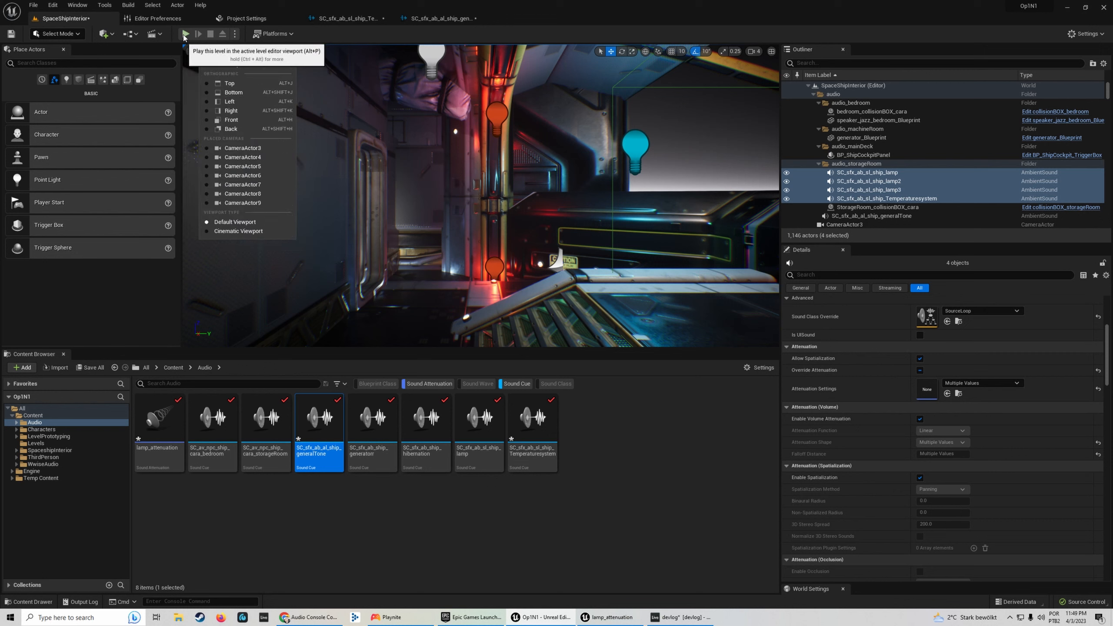
click(185, 34)
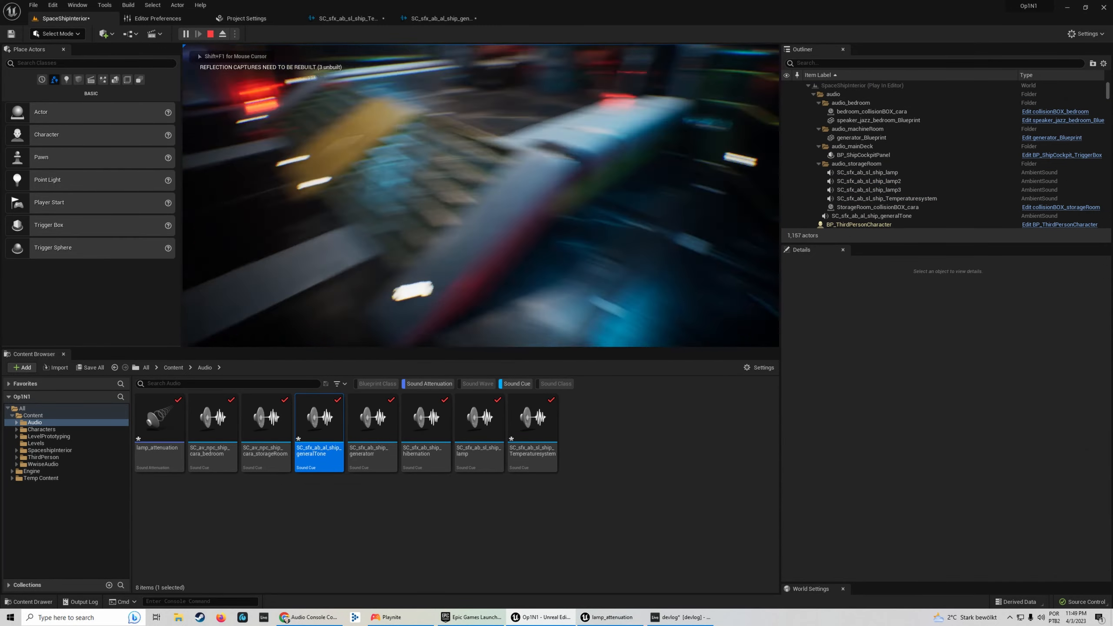
key(w)
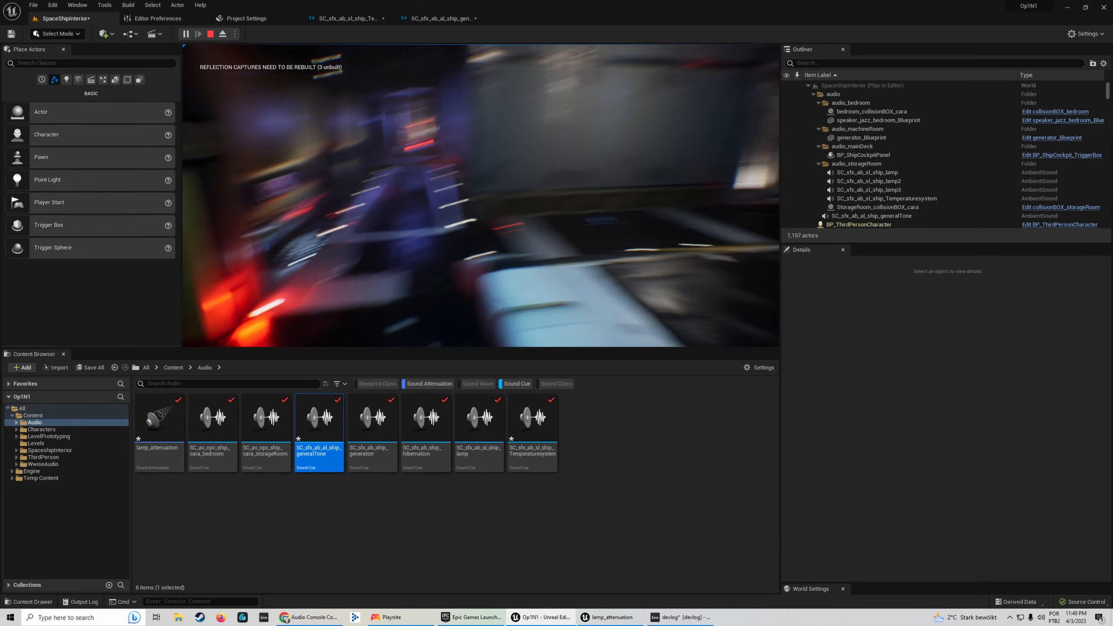
key(w)
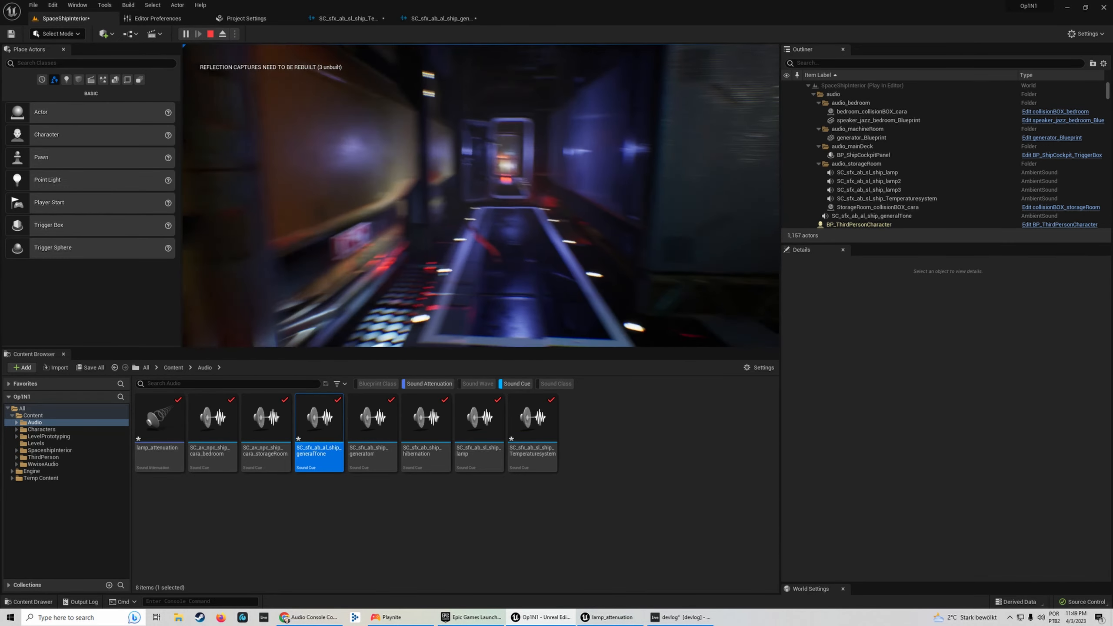
key(w)
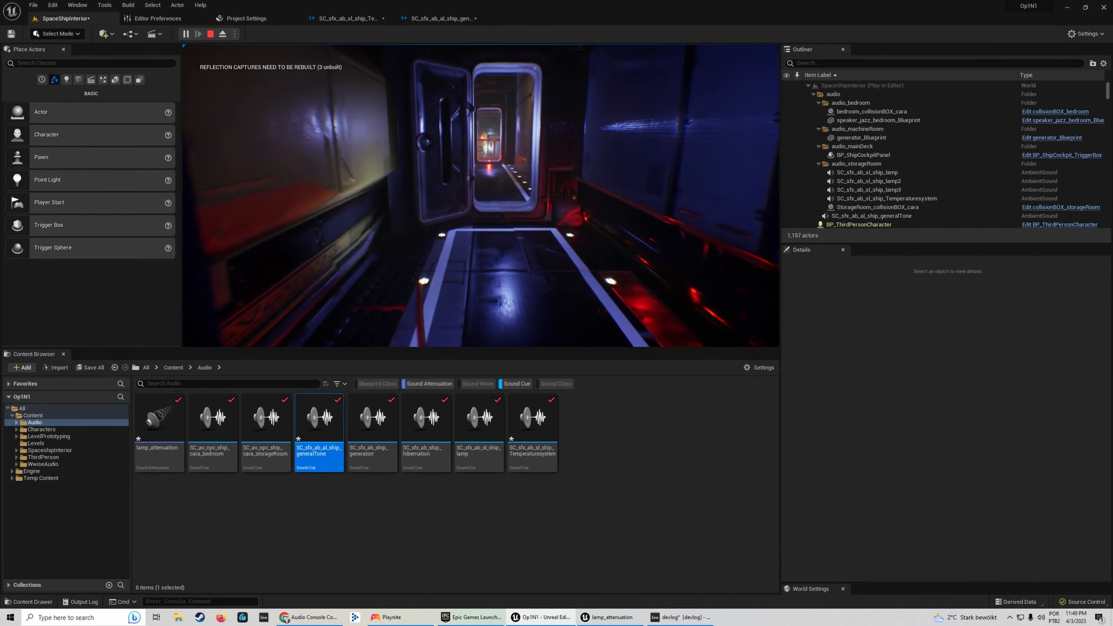
key(w)
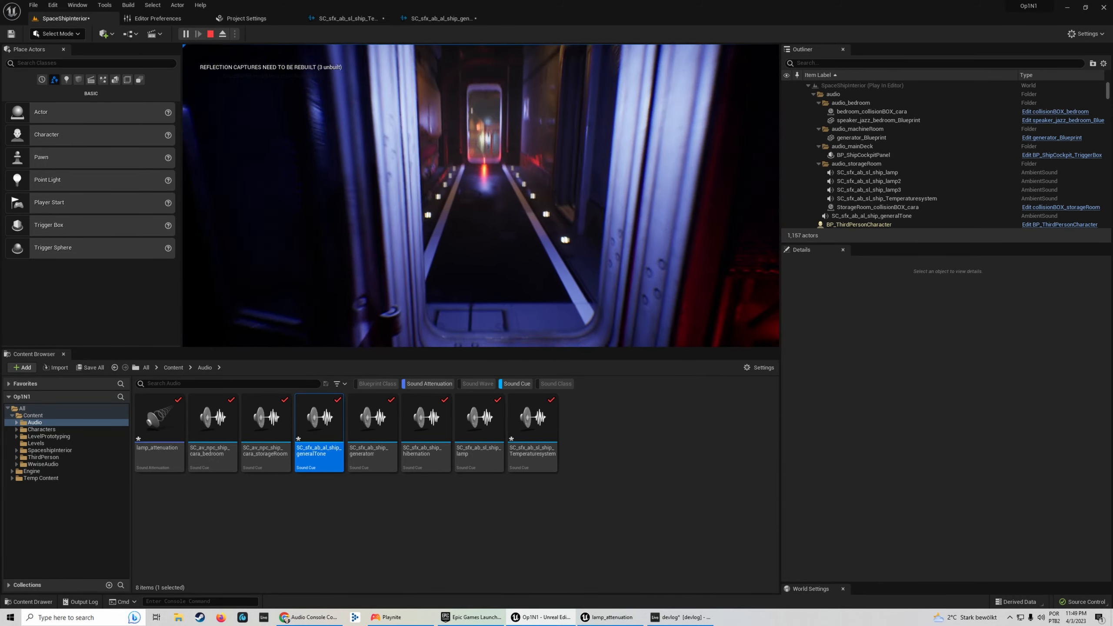
key(w)
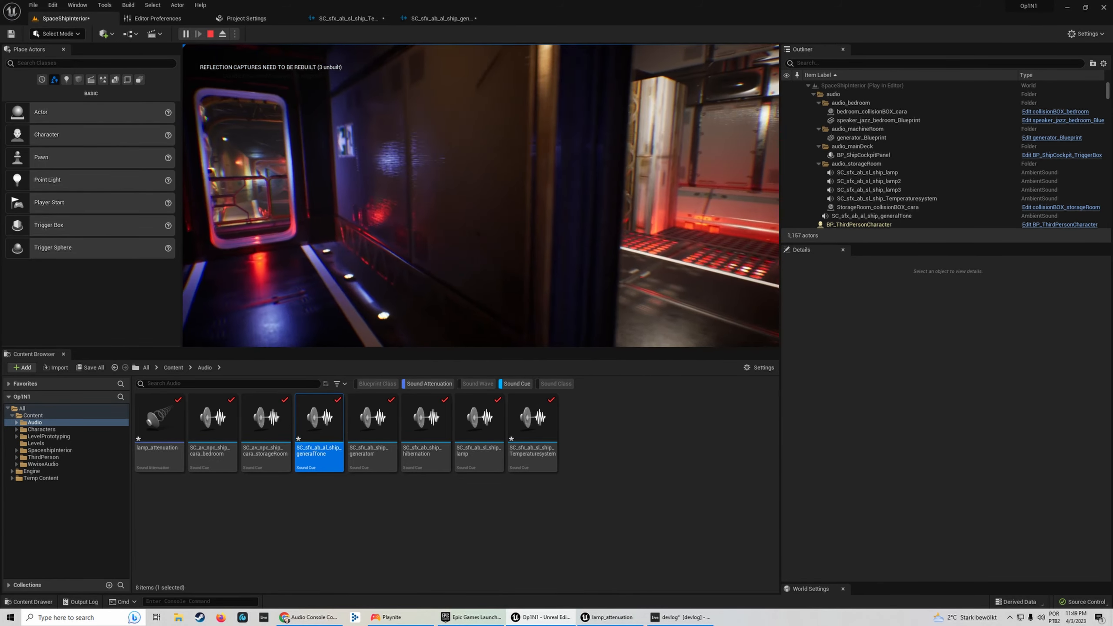
Walk on to the red-lit doorway at the corridor's end and head back towards the cockpit, listening to the ambient sounds.
key(w)
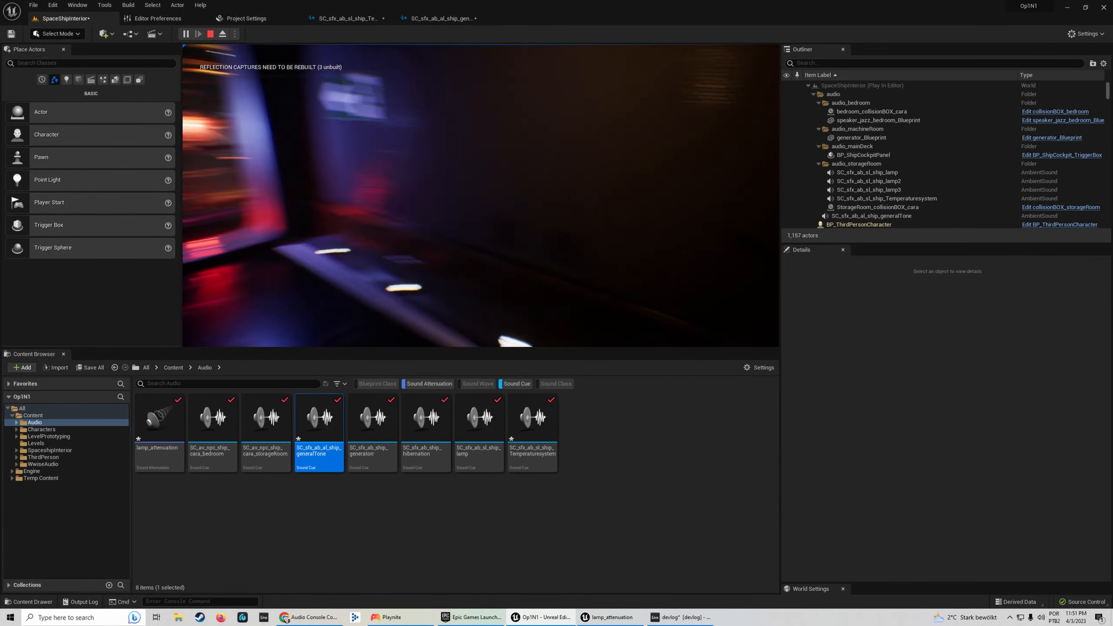
key(w)
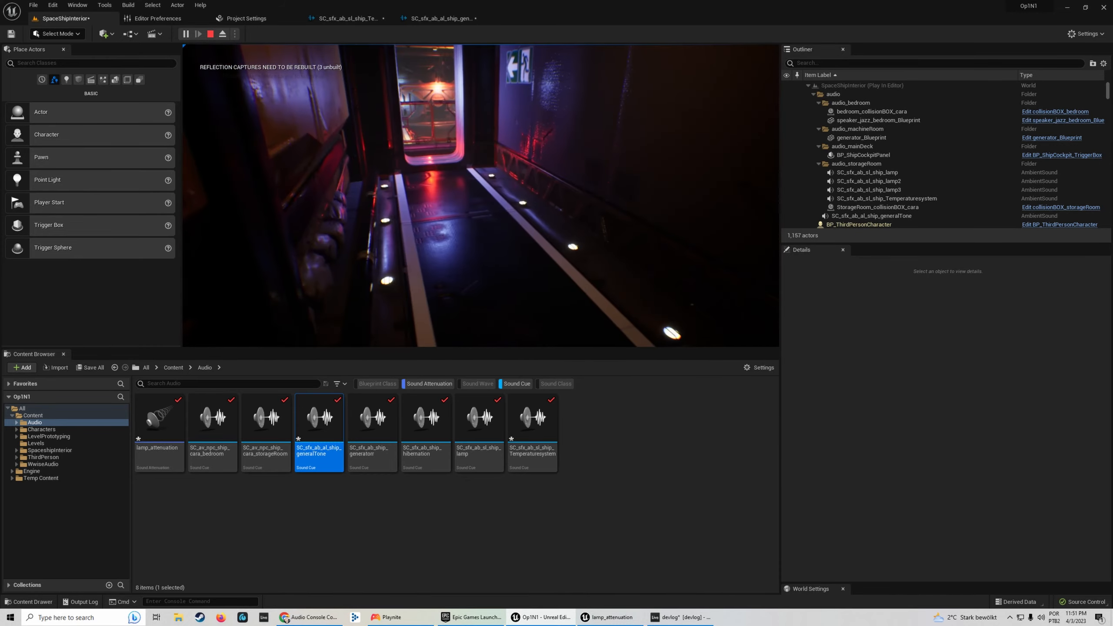
key(w)
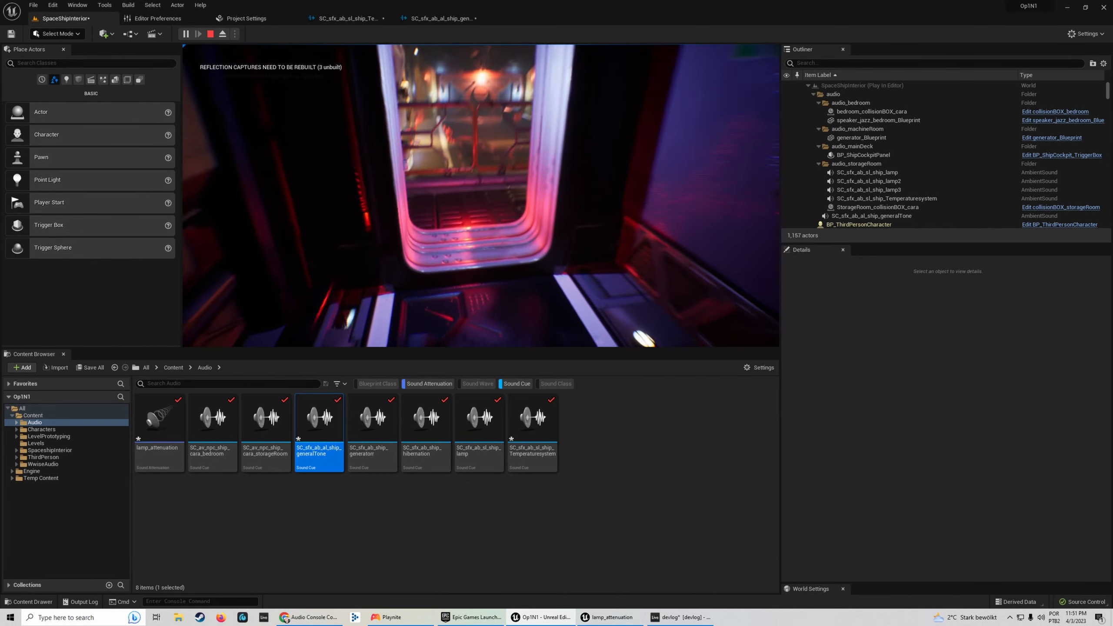
key(w)
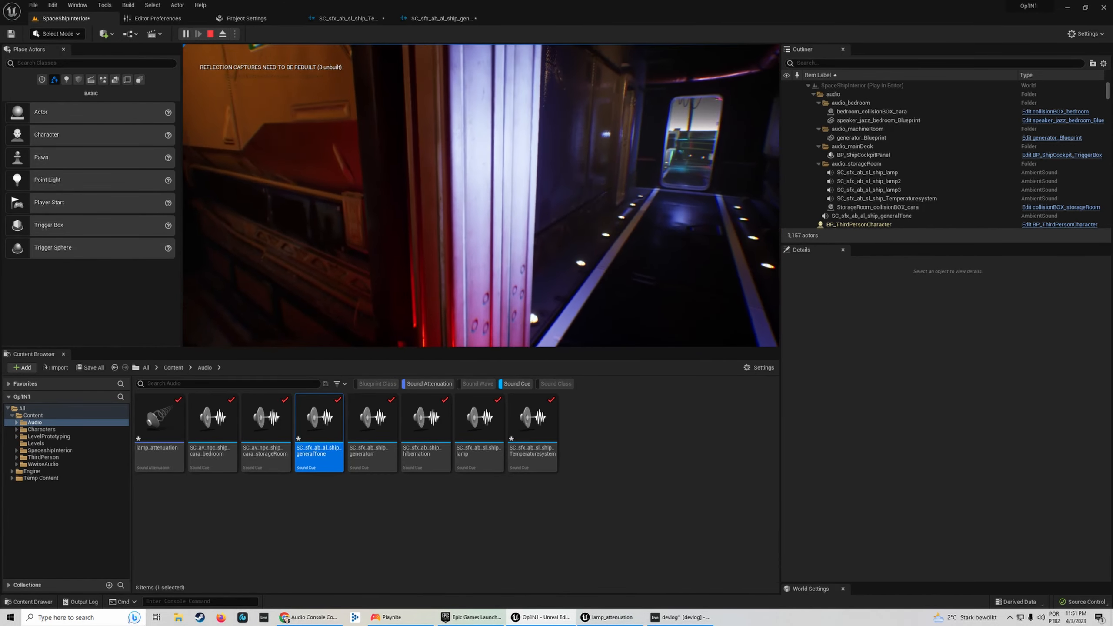
key(w)
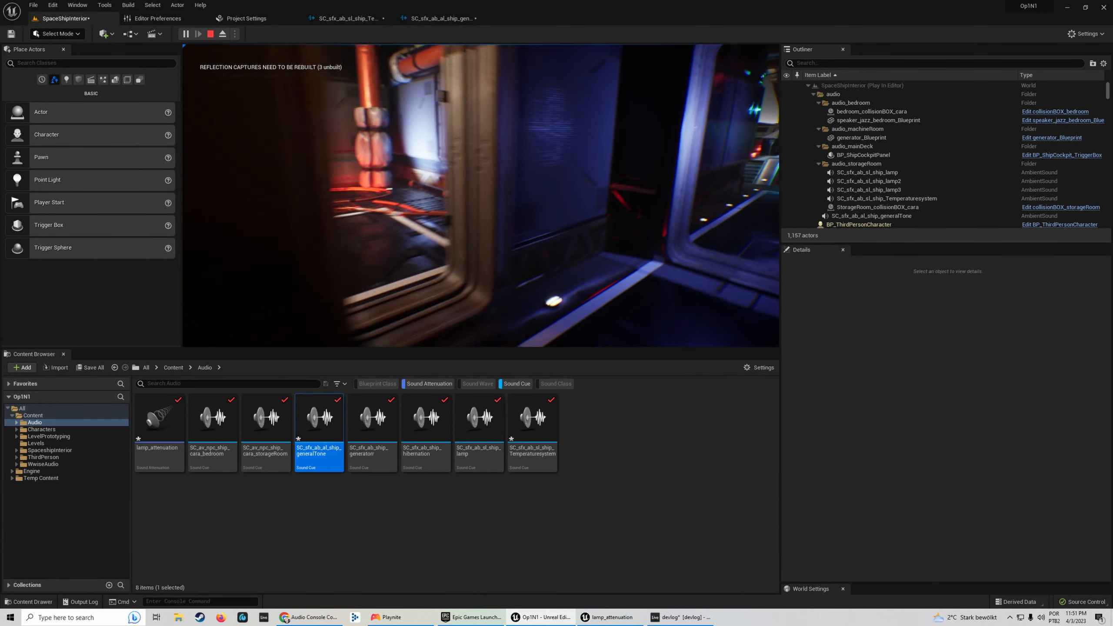
key(w)
key(w)
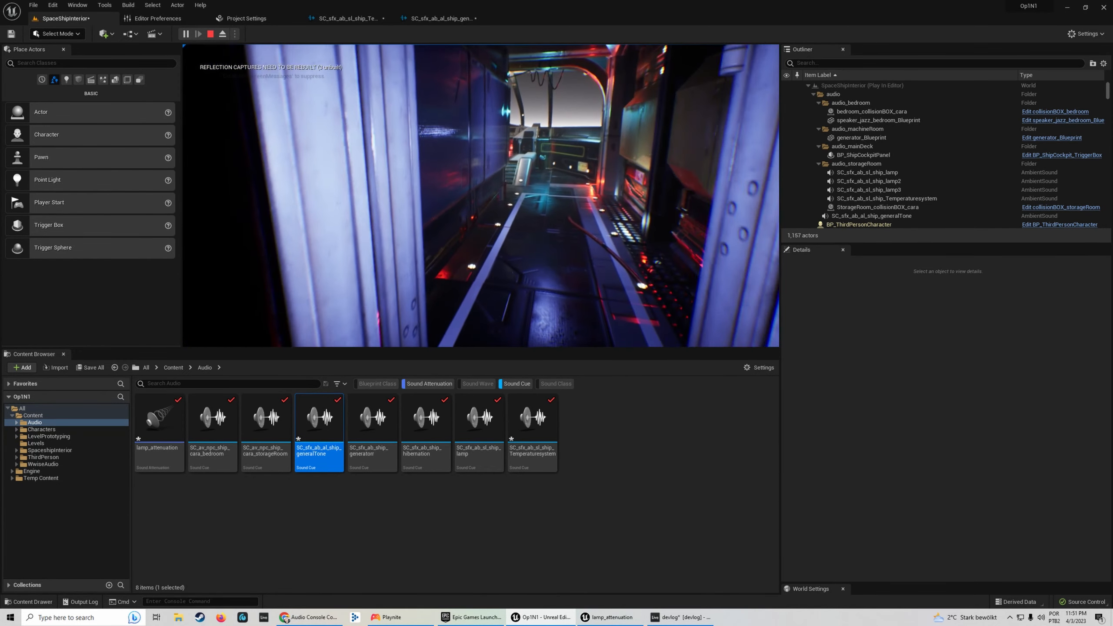